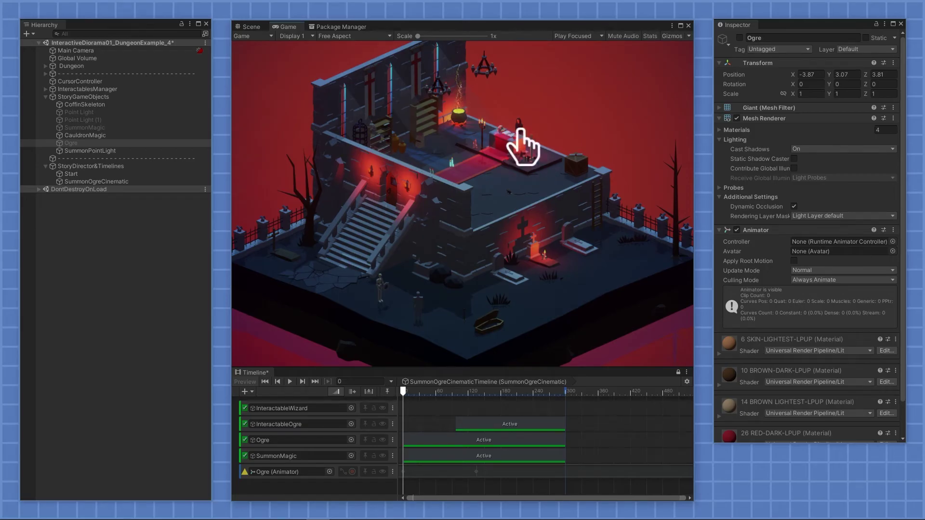
left_click(521, 131)
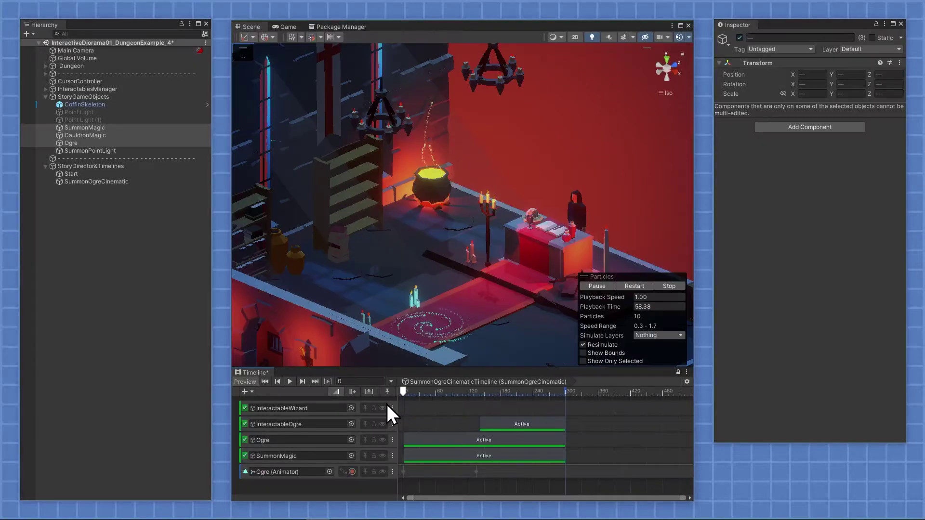
left_click_drag(403, 393, 472, 388)
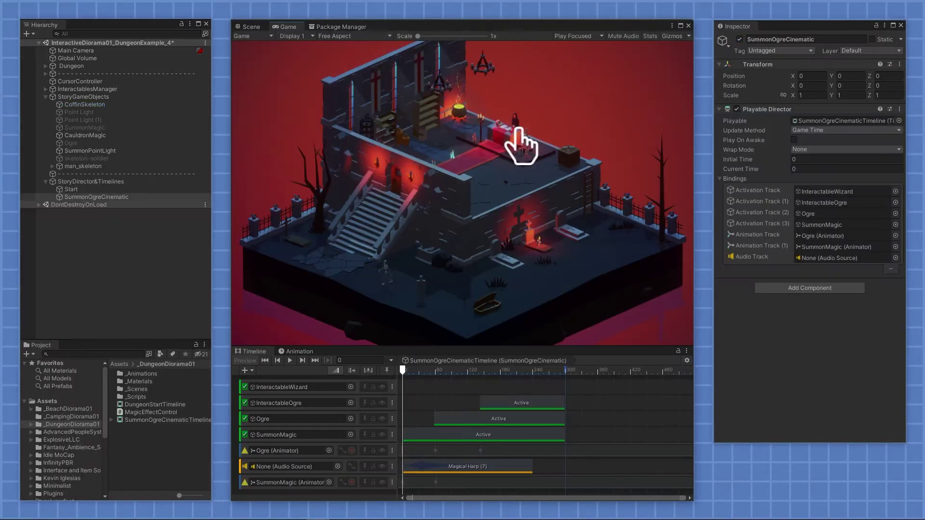
left_click(522, 129)
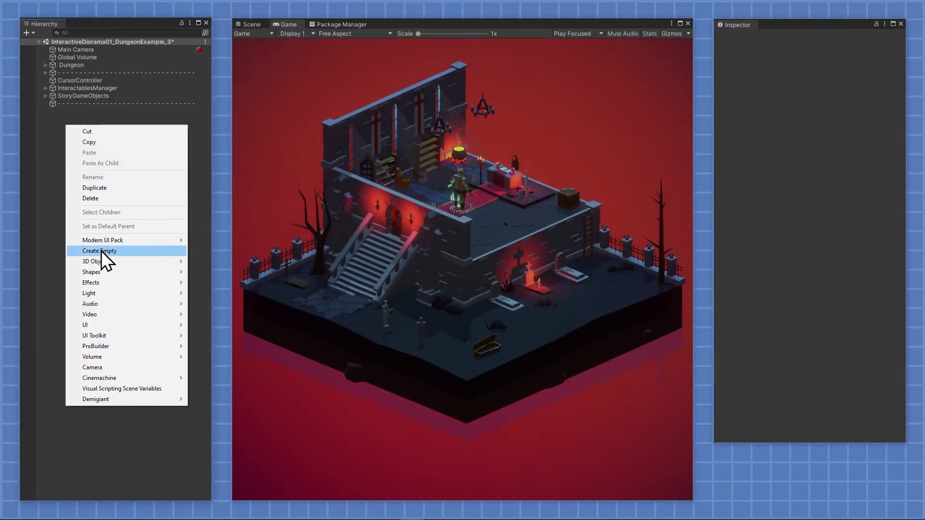
Create an empty GameObject at the scene root and name it StoryDirector&Timelines
left_click(102, 250)
type("Sto")
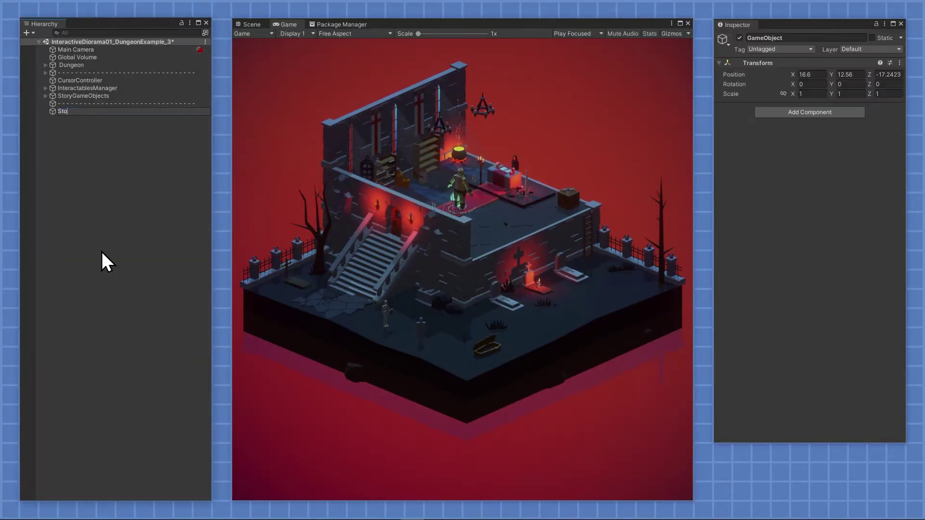
type("ryDirector&Timelines")
key("Return")
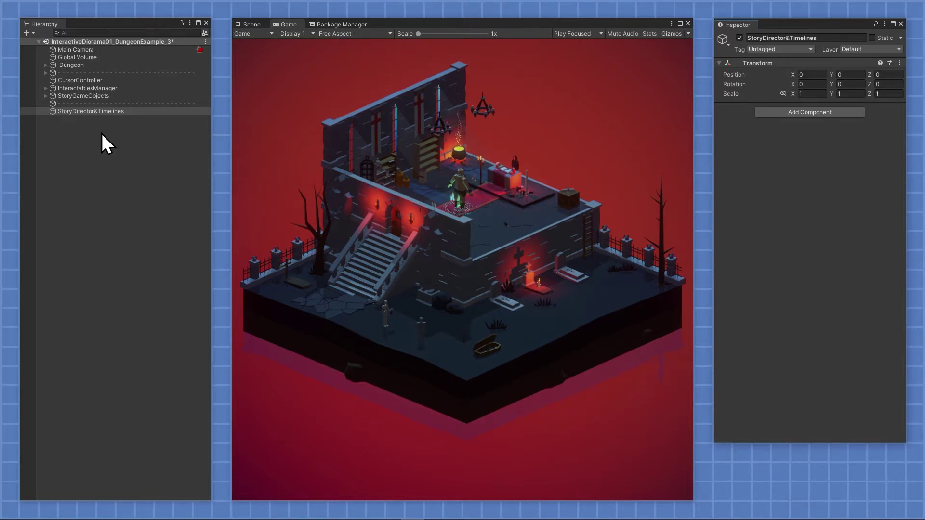
Add an empty child object named Start under StoryDirector&Timelines
right_click(92, 112)
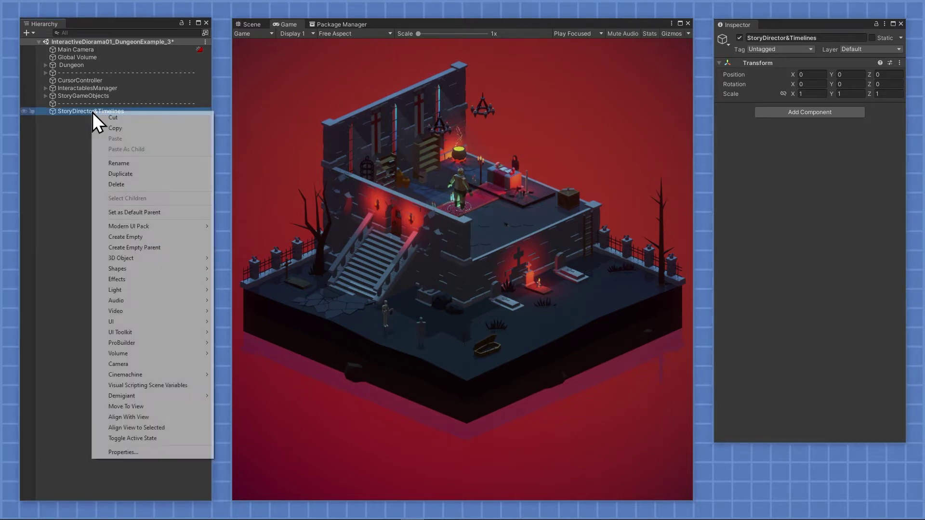
left_click(128, 236)
type("Start")
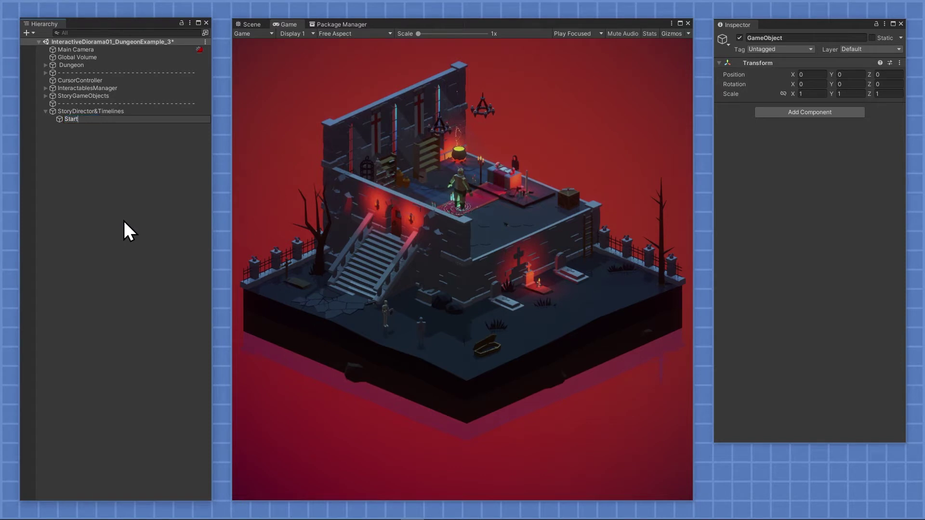
key("Return")
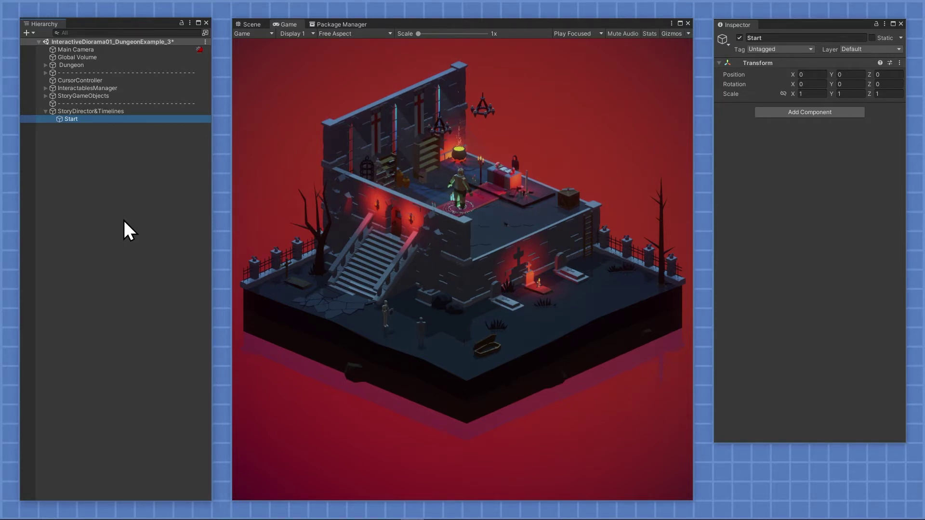
Duplicate the Start object and rename the copy SummonOgreCinematic
key("ctrl+d")
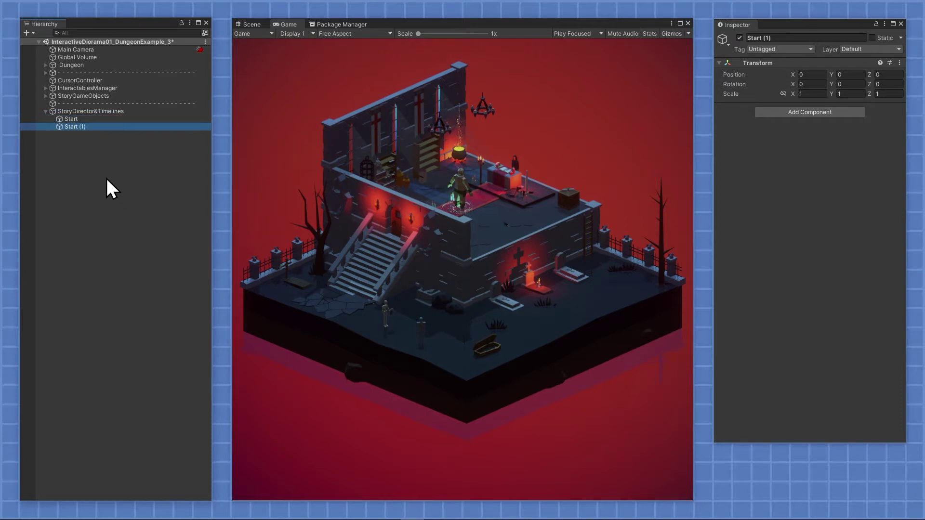
left_click(80, 128)
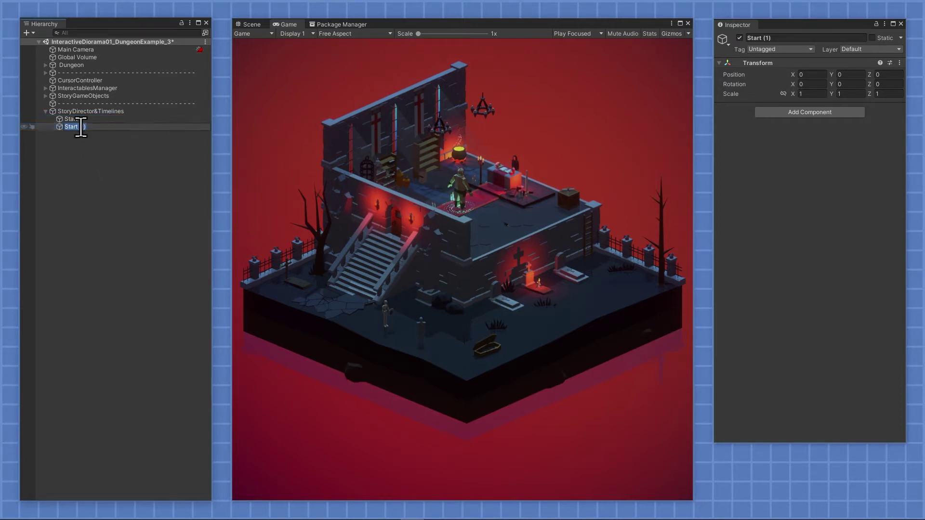
type("SummonOgreCinematic")
key("Return")
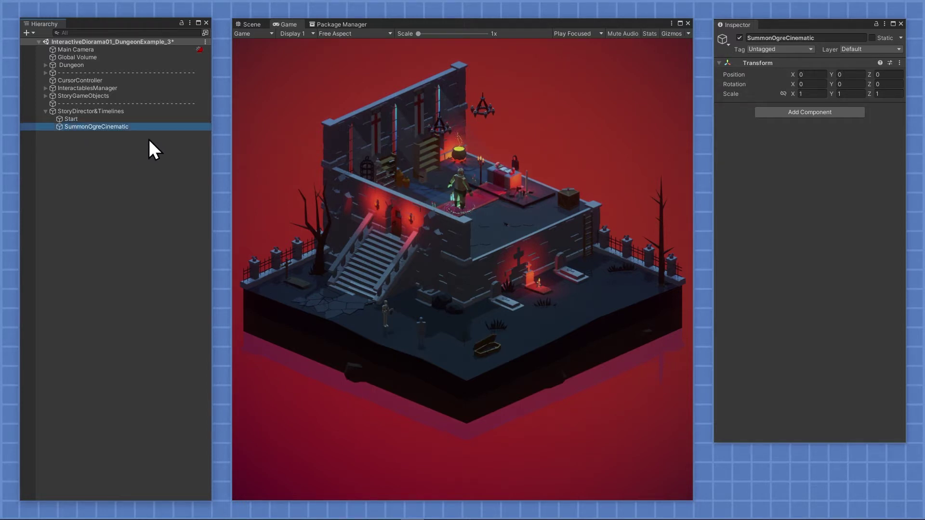
Search the Unity Registry packages for timeline
left_click(342, 25)
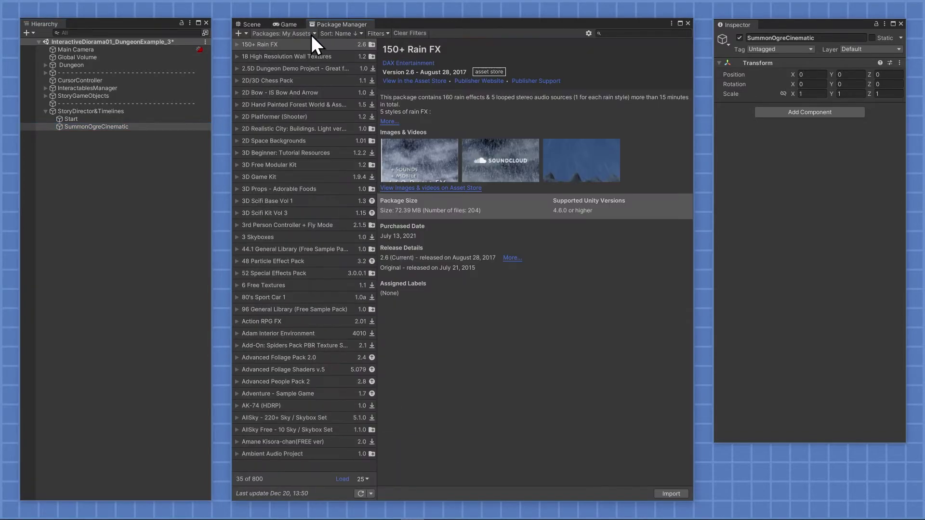
left_click(312, 34)
left_click(299, 43)
left_click(613, 35)
type("tim")
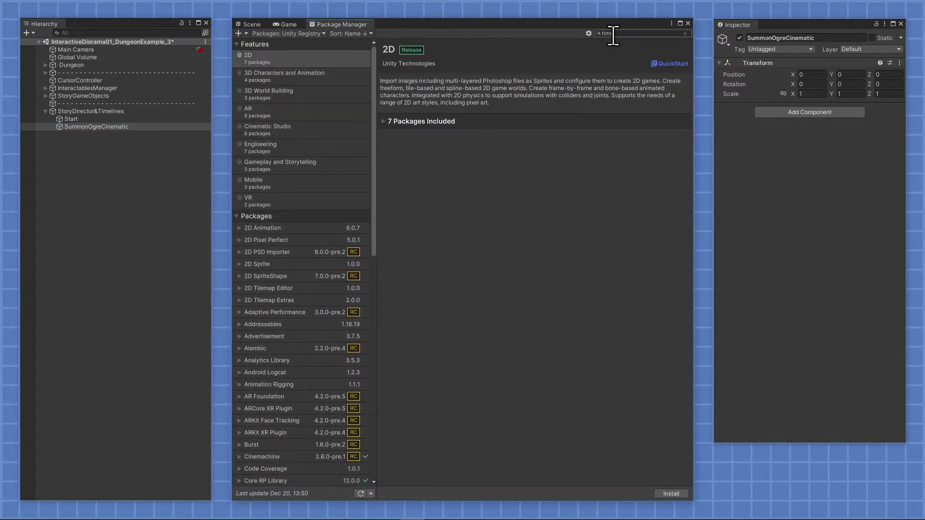
type("eline")
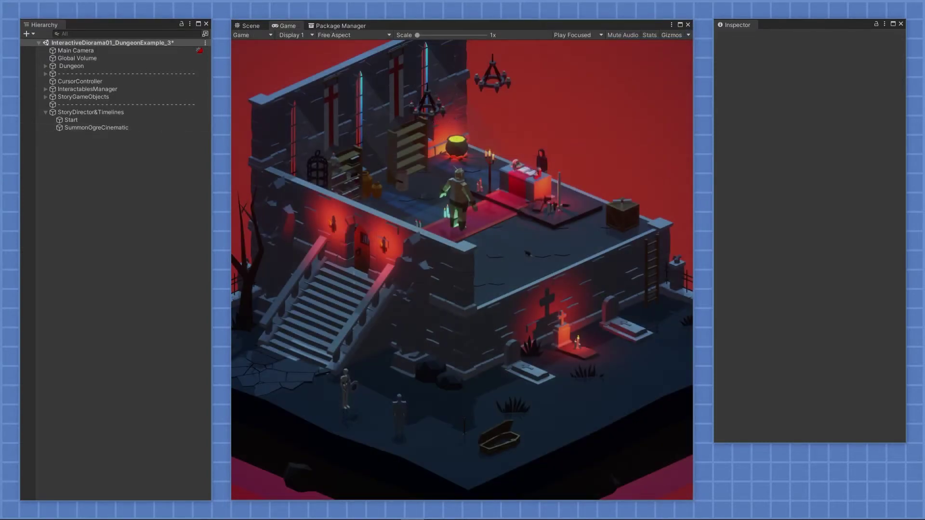
Dock the Timeline window below the Game view and create Start's timeline as DungeonStartTimeline.playable in _DungeonDiorama01, replacing the existing file
left_click_drag(296, 467, 401, 476)
left_click_drag(331, 343, 322, 368)
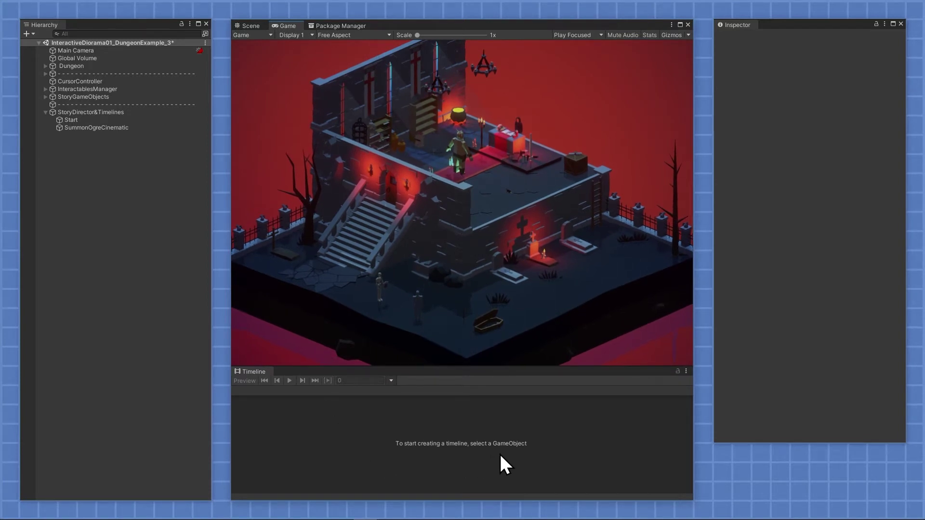
left_click(85, 120)
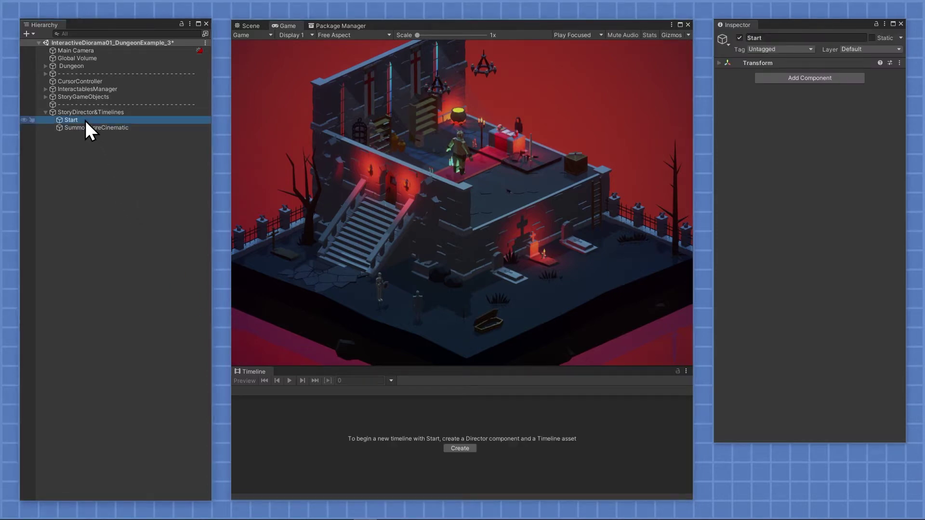
left_click(458, 450)
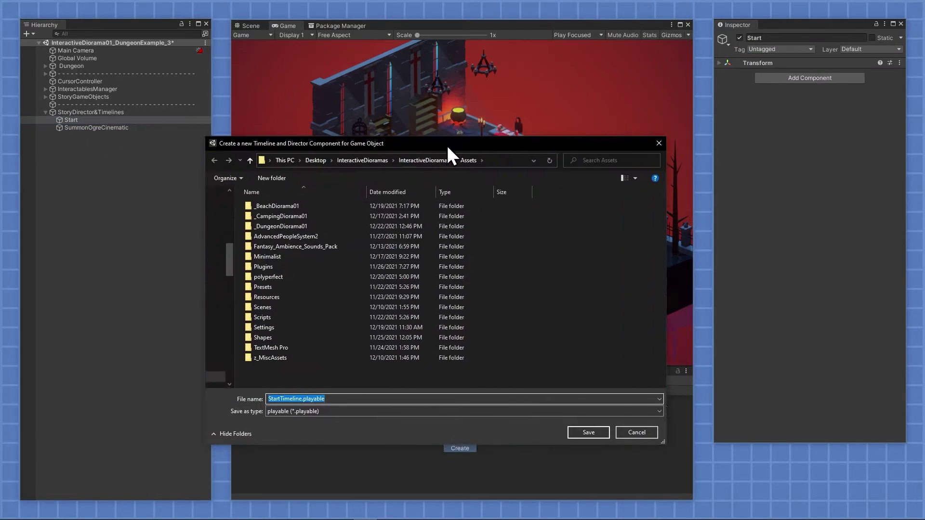
left_click(319, 224)
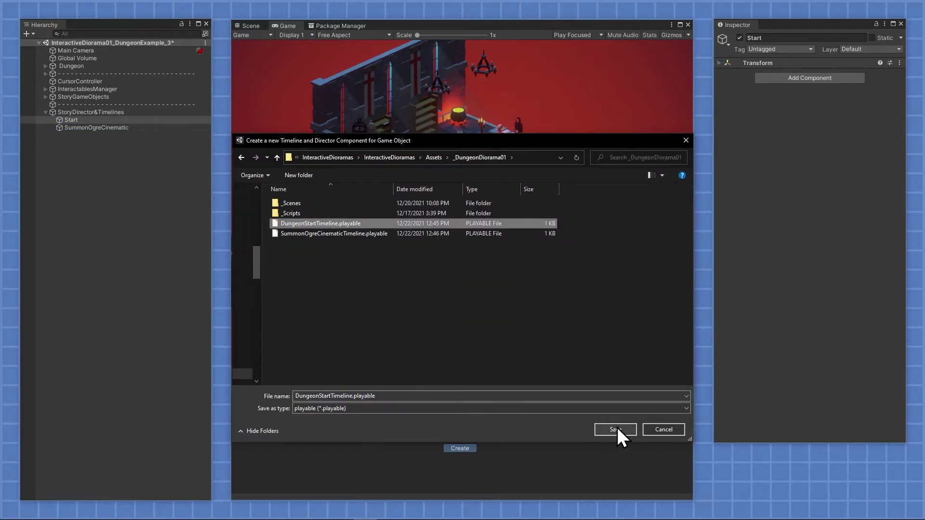
left_click(616, 429)
left_click(485, 266)
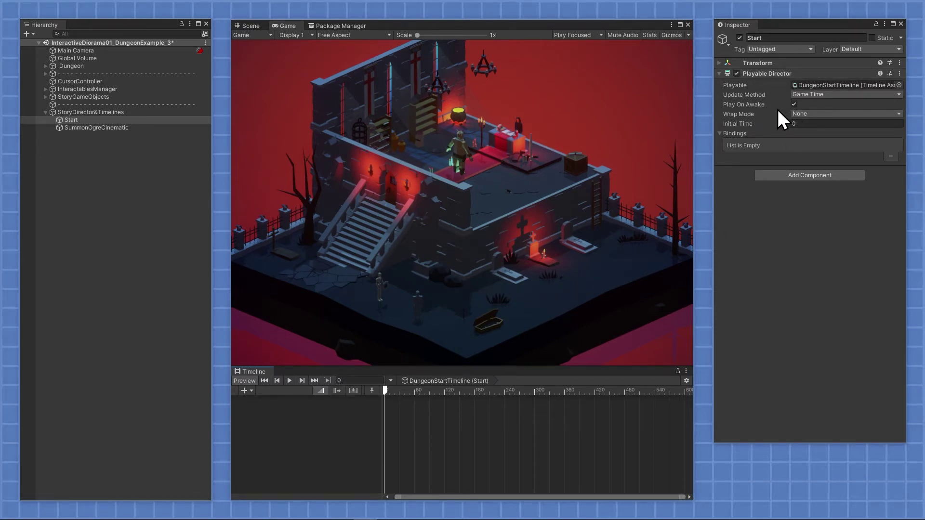
Create a timeline for SummonOgreCinematic as SummonOgreCinematicTimeline.playable in the _DungeonDiorama01 folder, replacing the existing file
left_click(115, 130)
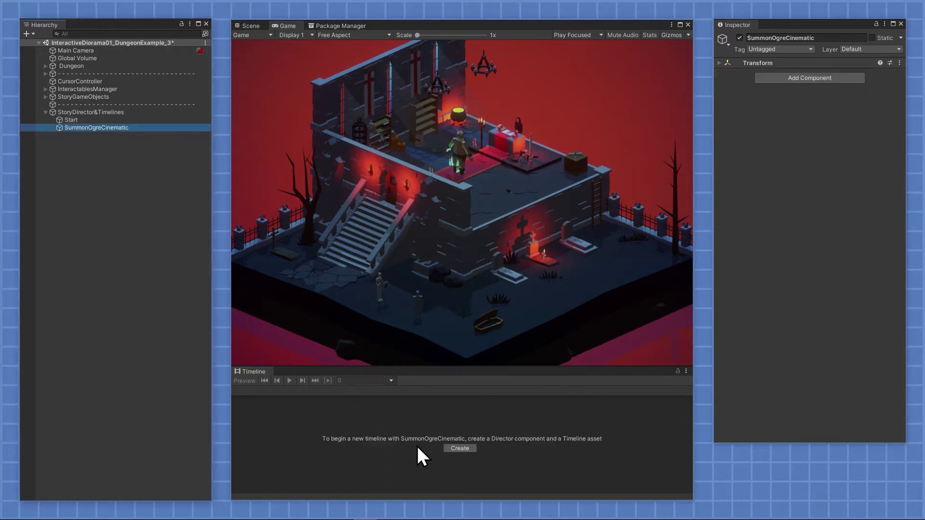
left_click(460, 448)
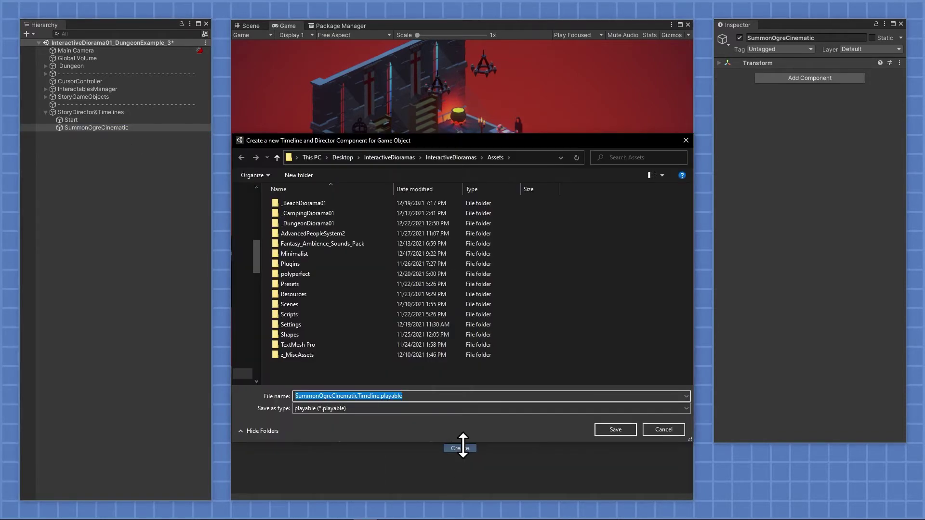
left_click(329, 234)
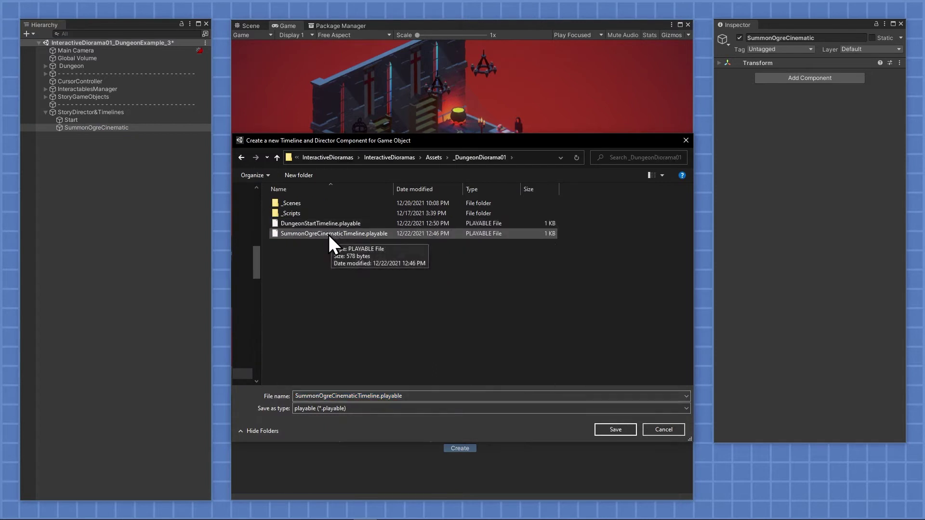
left_click(617, 430)
left_click(490, 266)
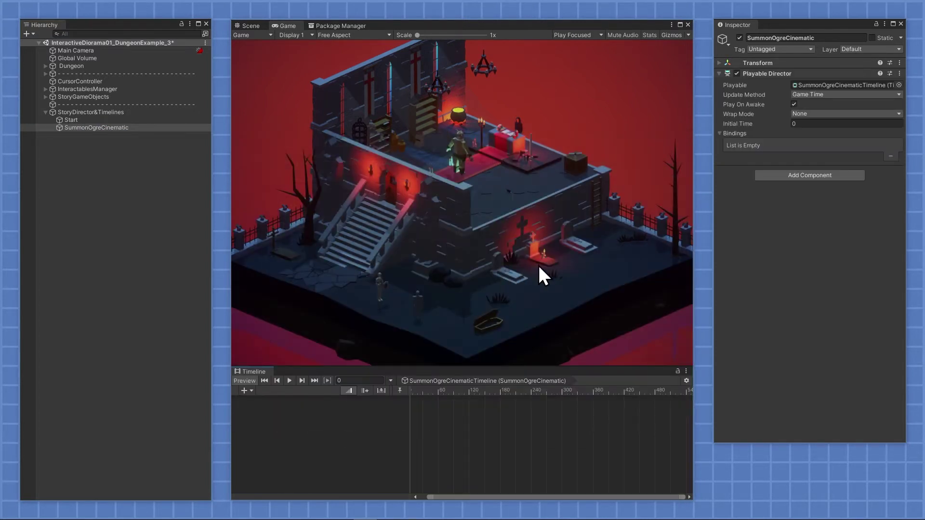
Turn off Play On Awake on SummonOgreCinematic's Playable Director and compare it with the Start object's director
left_click(794, 104)
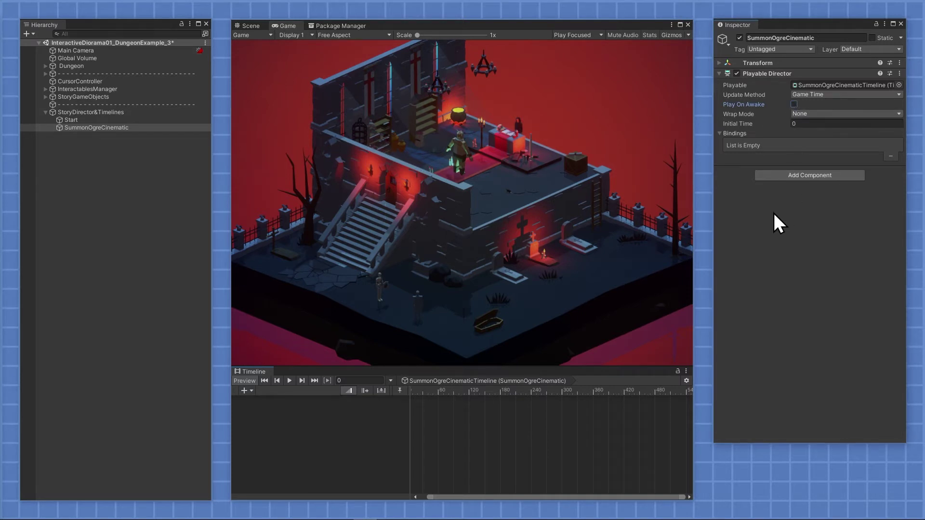
left_click(109, 121)
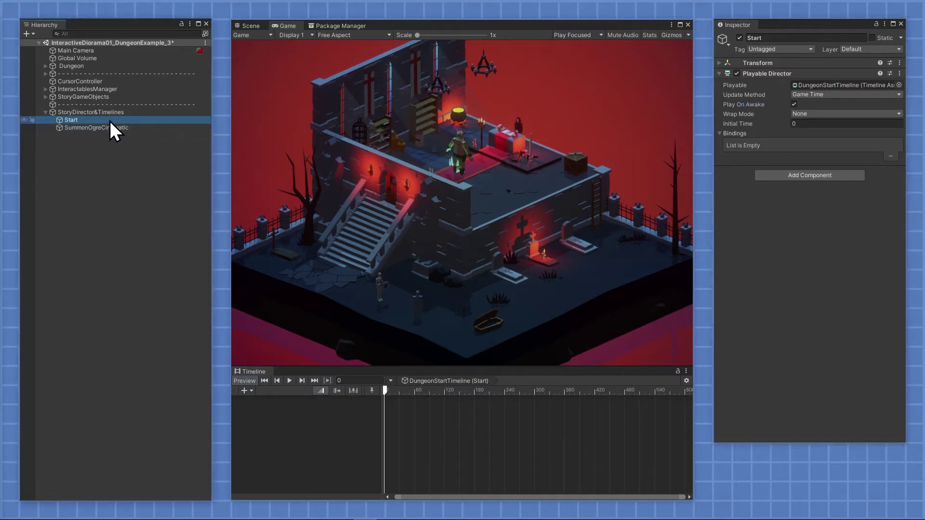
left_click(105, 128)
double_click(105, 128)
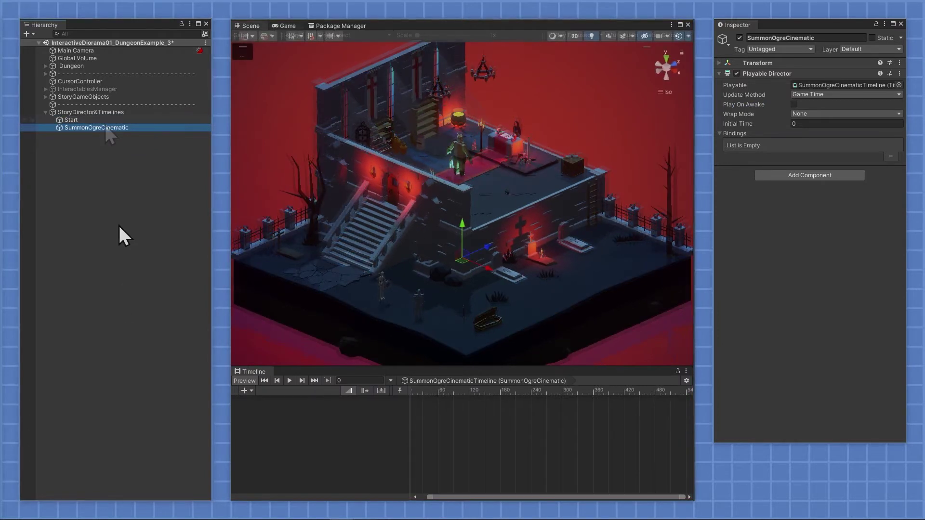
Expand InteractablesManager and inspect its skeleton, coffin, troll and wizard interactables along with the manager's own script component
left_click(108, 92)
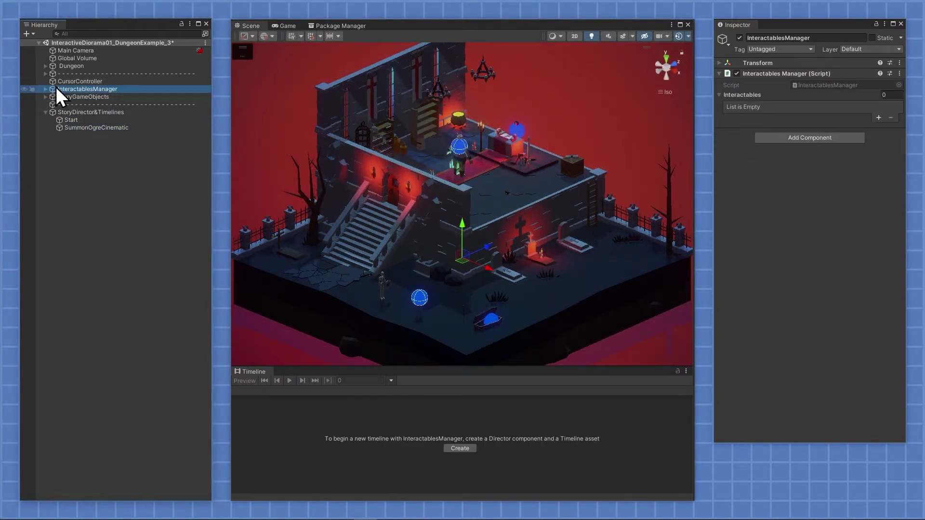
left_click(45, 89)
left_click(87, 98)
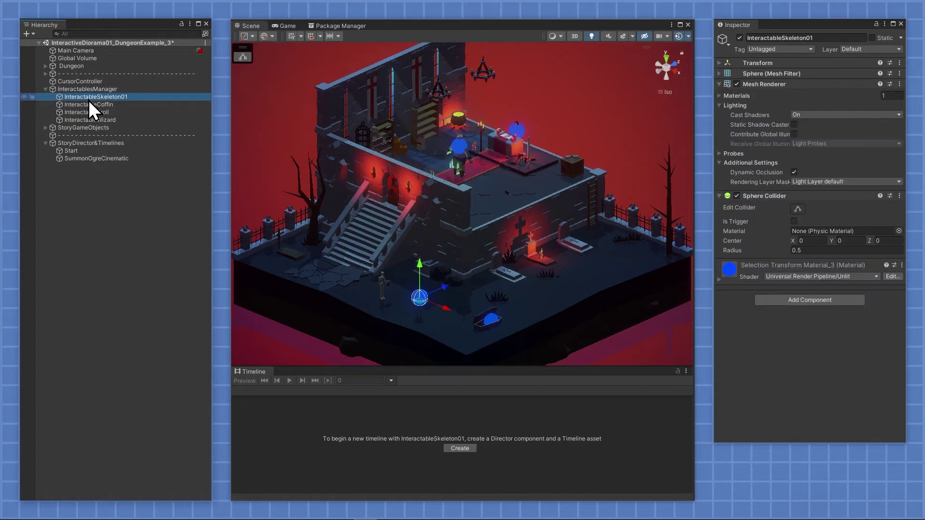
left_click(88, 105)
left_click(85, 115)
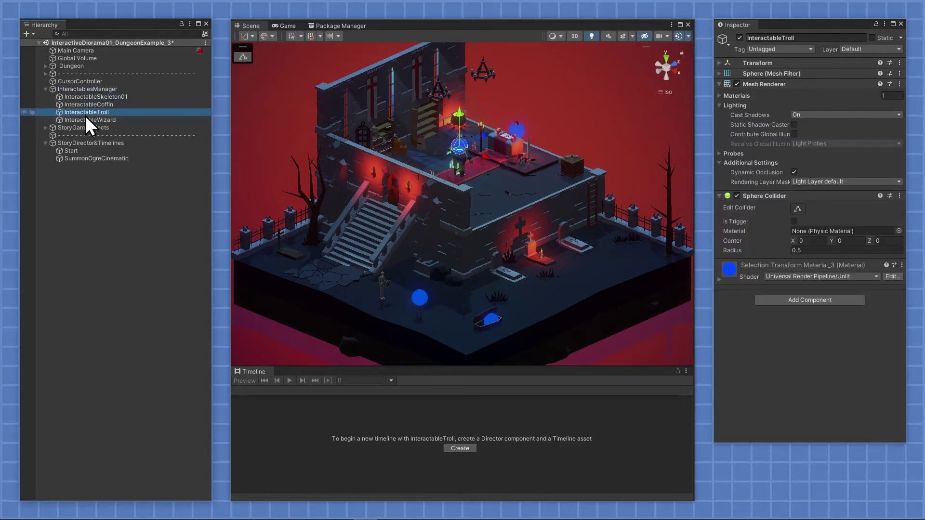
left_click(85, 120)
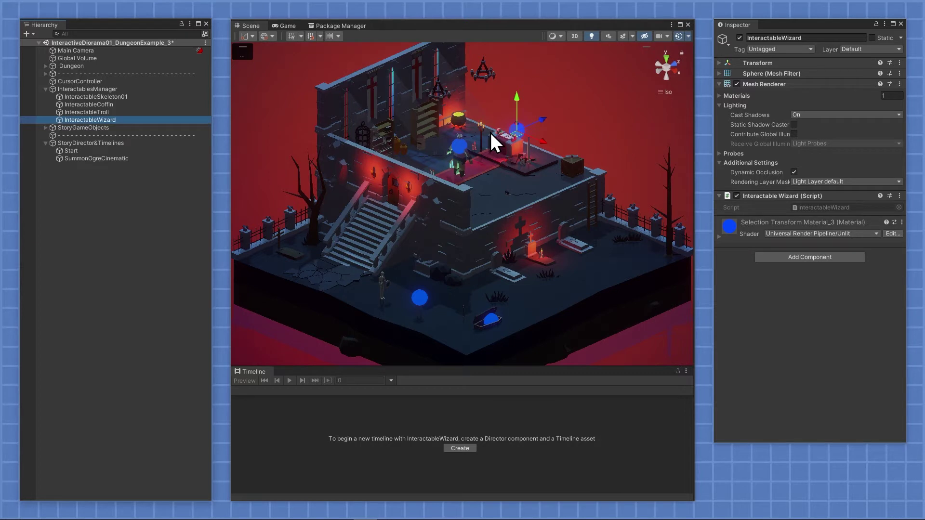
left_click(116, 90)
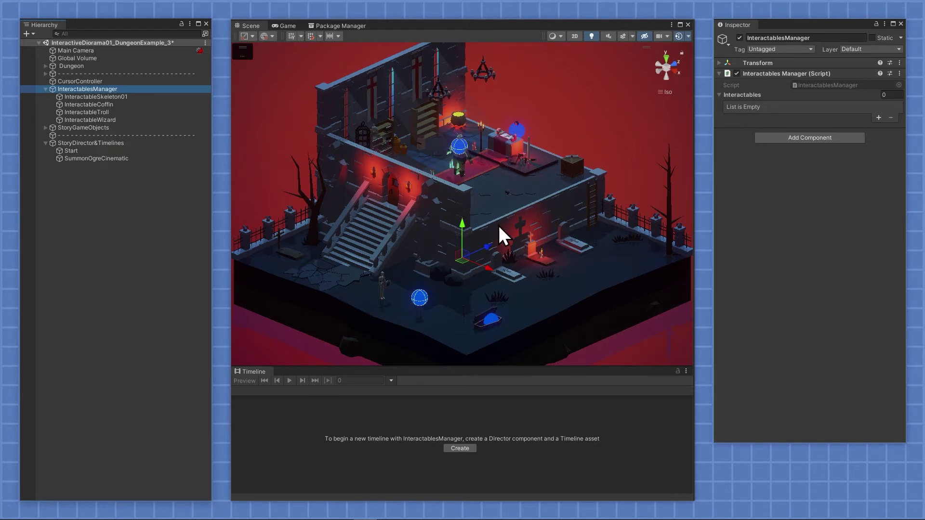
Deactivate InteractableTroll, InteractableCoffin and InteractableSkeleton01, and move InteractableWizard to be the first child of InteractablesManager
left_click(119, 113)
left_click(115, 105)
key("alt+shift+a")
left_click(119, 97)
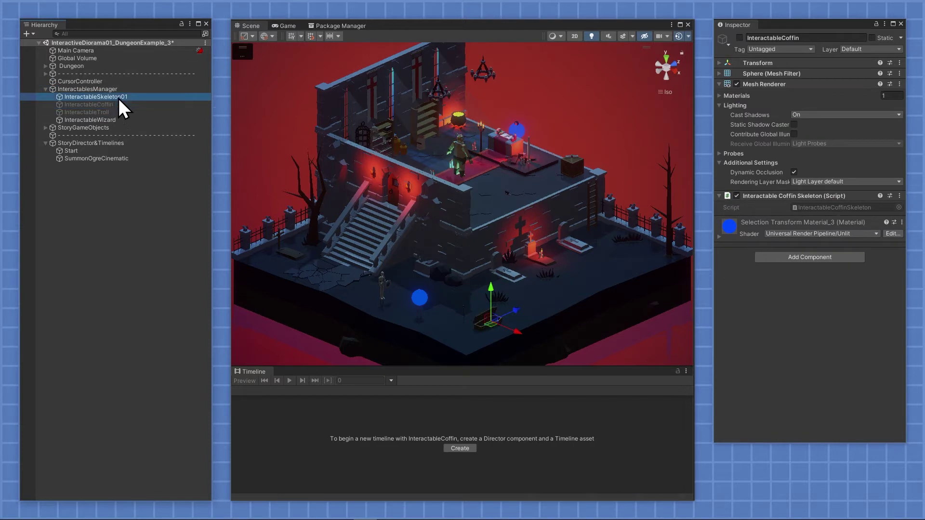
key("alt+shift+a")
left_click_drag(103, 122, 114, 94)
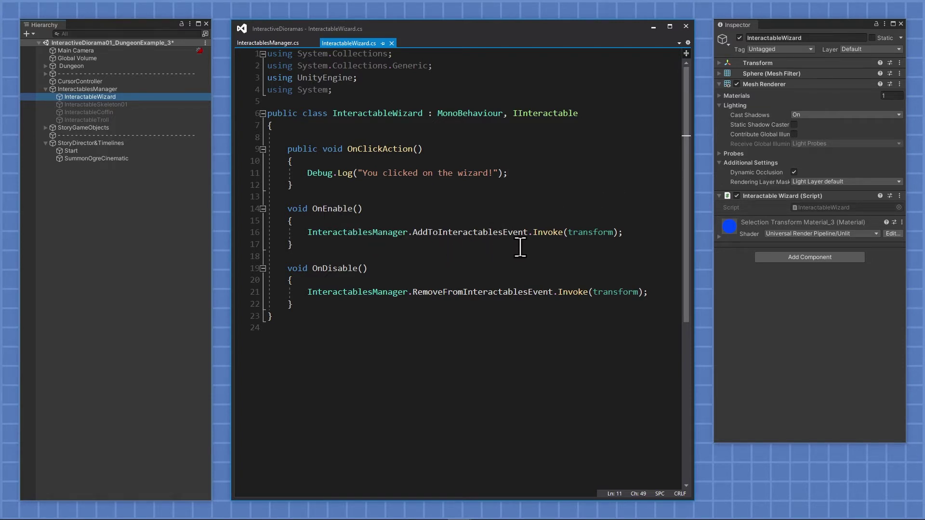
In Visual Studio, review how InteractablesManager.cs handles the add and remove events that InteractableWizard.cs invokes
left_click(278, 42)
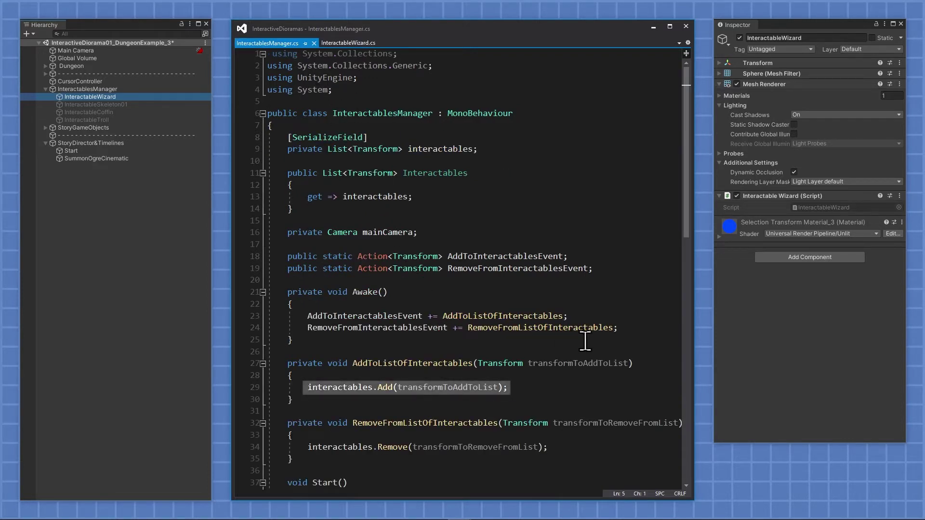
left_click(340, 42)
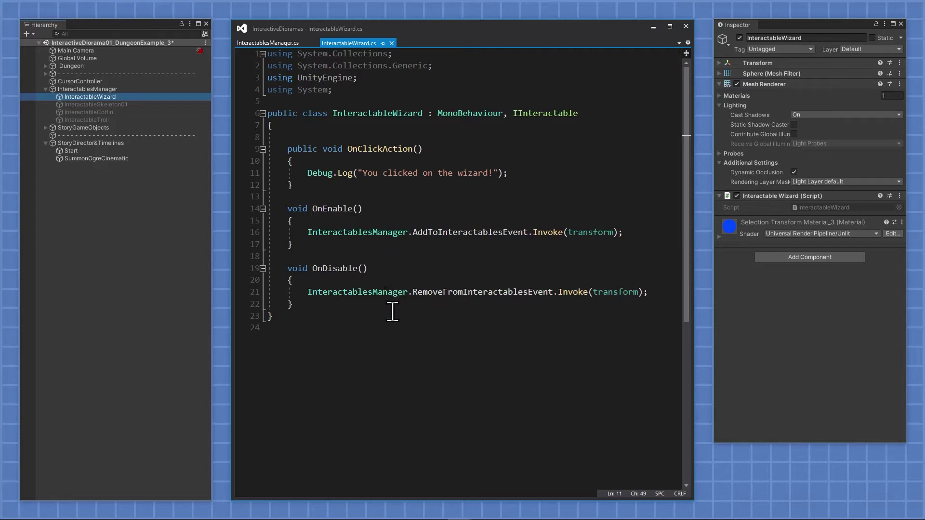
Switch to Unity and create a C# script named InteractableItemActivation in the _BeachDiorama01 _Scripts folder
left_click_drag(295, 310, 237, 151)
left_click(331, 196)
key("alt+Tab")
right_click(387, 468)
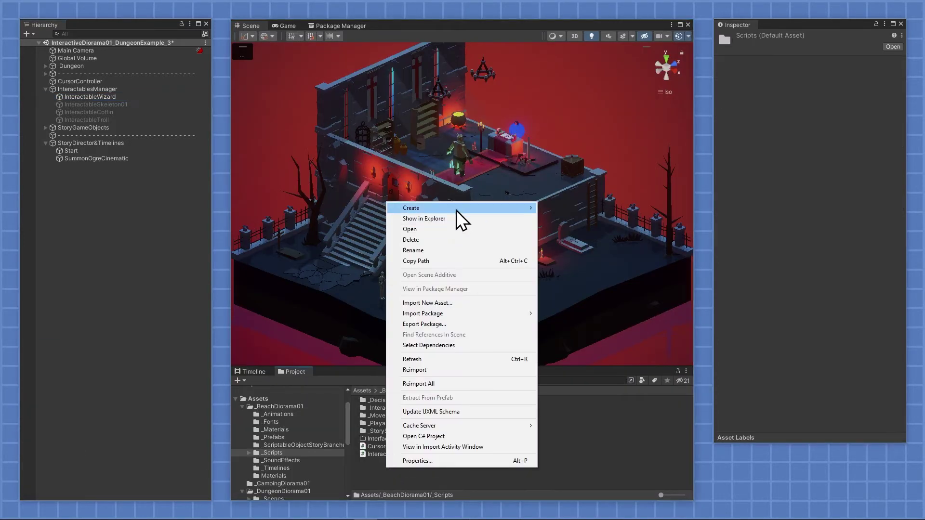
mouse_move(456, 210)
left_click(592, 93)
type("InteractableItemA")
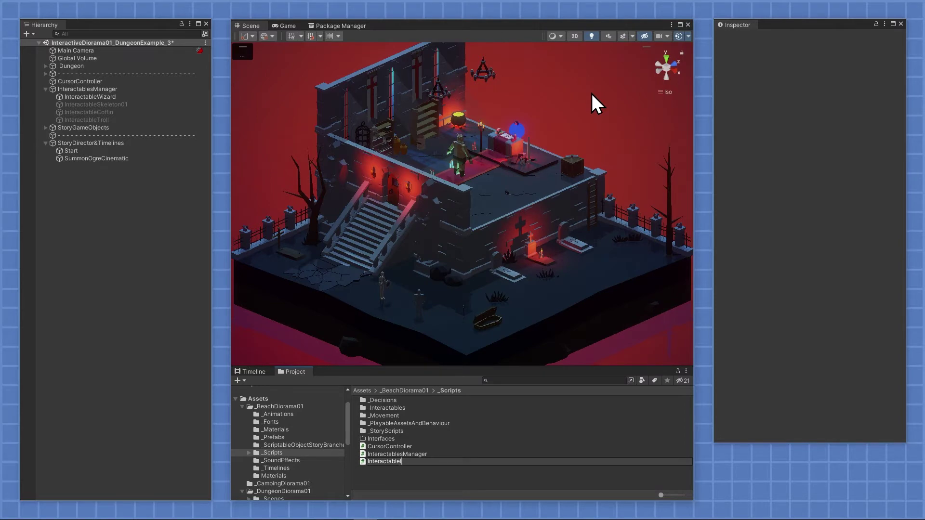
type("ctivation")
key("Return")
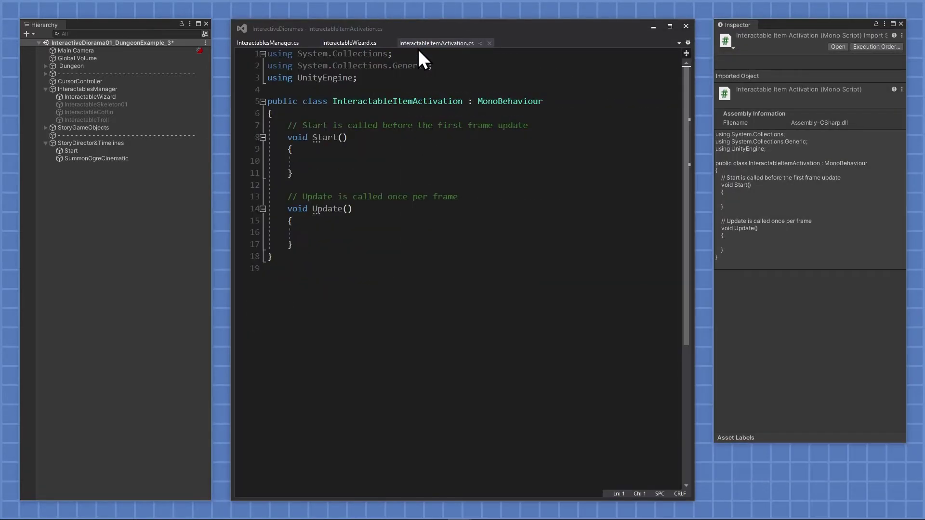
Copy the OnEnable and OnDisable methods from InteractableWizard.cs, then remove them and the surplus blank lines from that script
left_click(347, 43)
left_click_drag(308, 306, 243, 207)
key("ctrl+c")
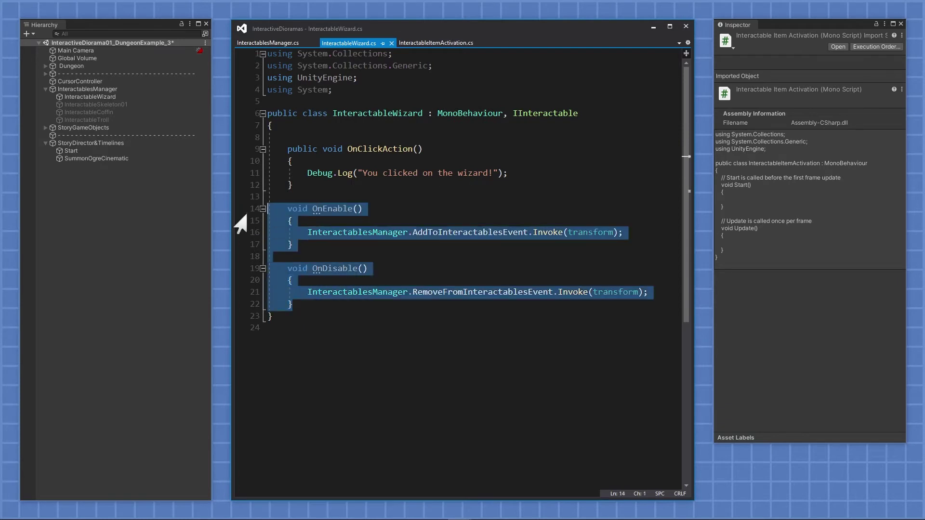
key("Delete")
key("BackSpace")
left_click(301, 137)
key("BackSpace")
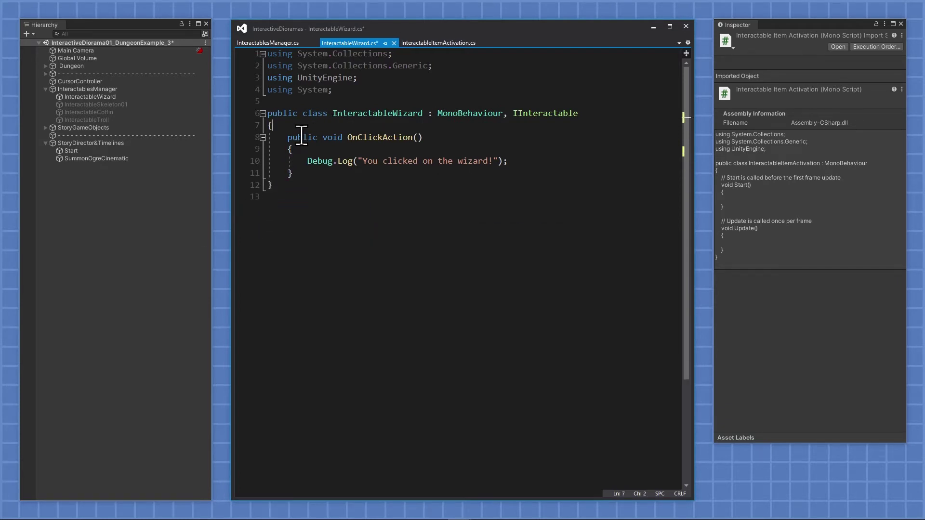
Replace the Start and Update methods in InteractableItemActivation.cs with the copied OnEnable and OnDisable methods and save all files
left_click(436, 43)
left_click_drag(304, 244, 232, 130)
key("ctrl+v")
key("ctrl+shift+s")
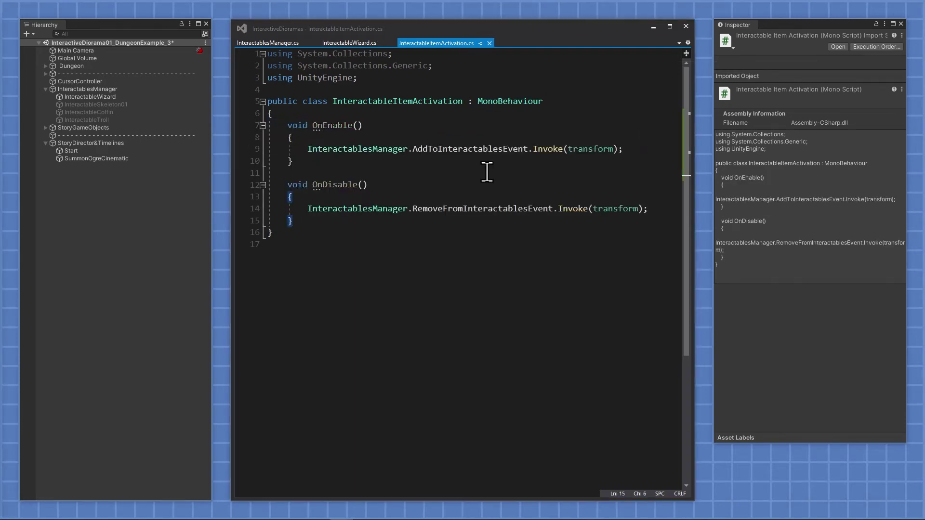
Return to Unity and attach the InteractableItemActivation script to the InteractableWizard object
left_click(653, 27)
left_click(115, 97)
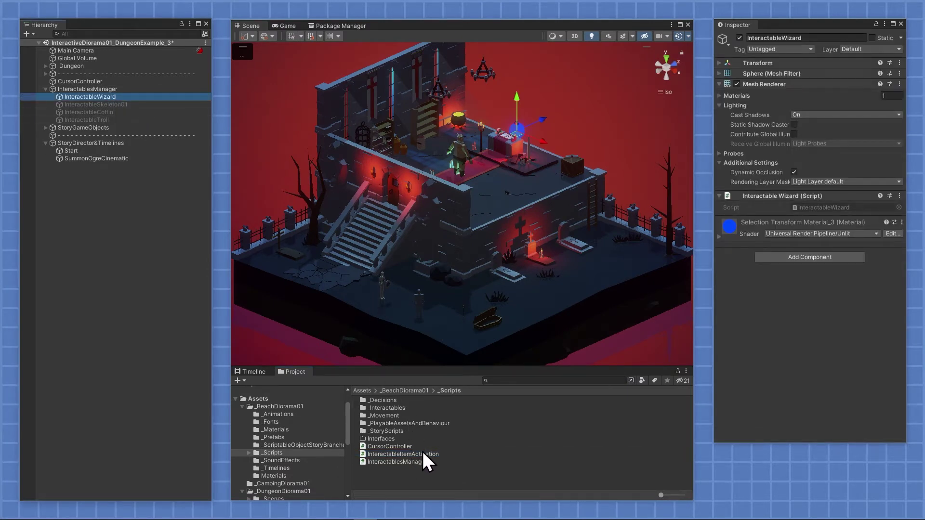
left_click_drag(413, 455, 774, 296)
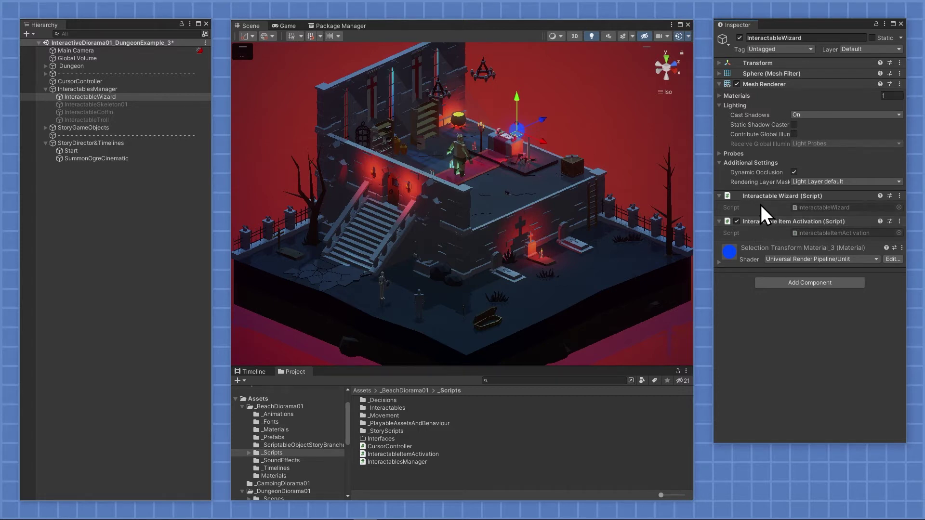
Open InteractableWizard.cs and begin a public static Action field declaration above the OnClickAction method
double_click(822, 210)
left_click(389, 128)
key("Return")
key("Return")
key("Up")
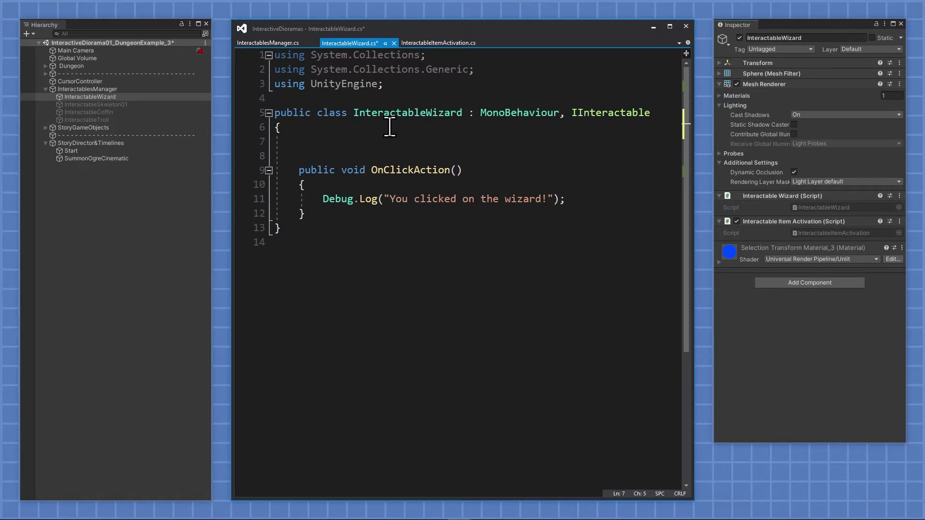
type("public sta")
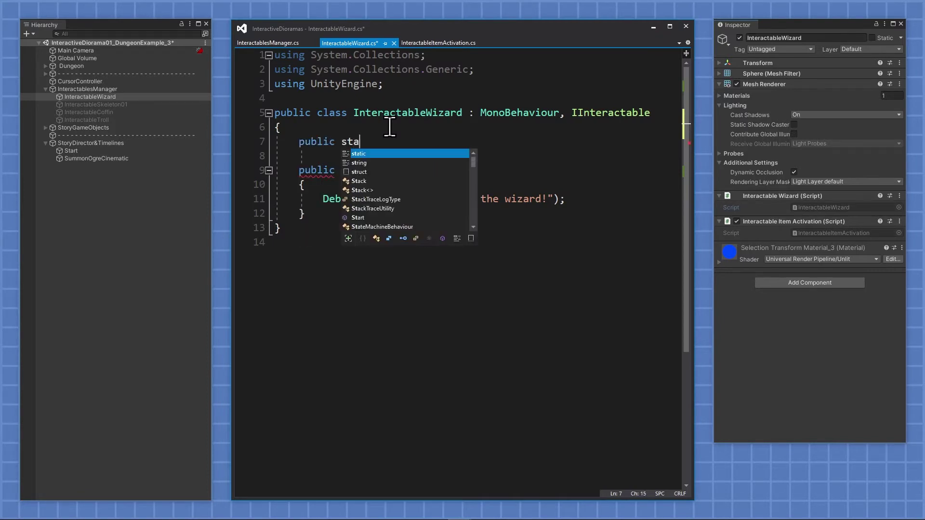
type("tic")
key("Escape")
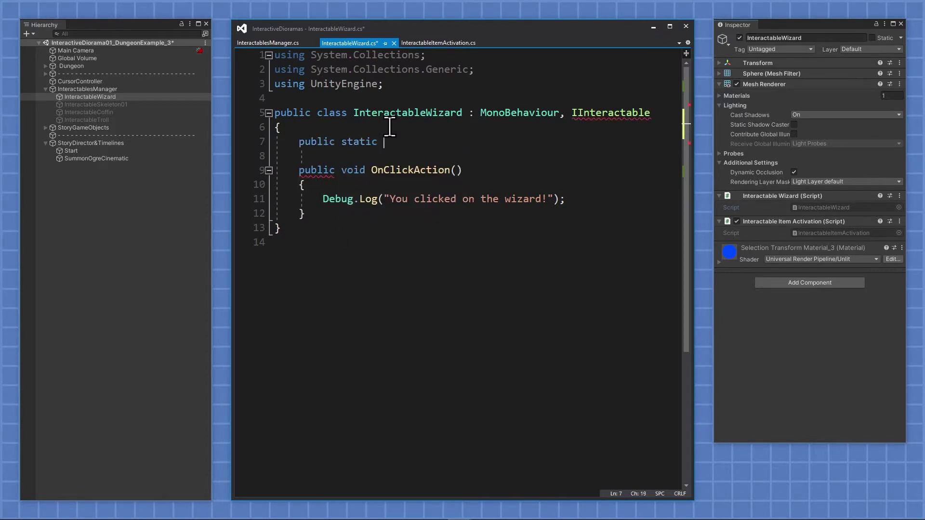
type("Action")
key("Escape")
Add a "using System;" directive below the UnityEngine one in InteractableWizard.cs
left_click(402, 83)
key("Return")
type("u")
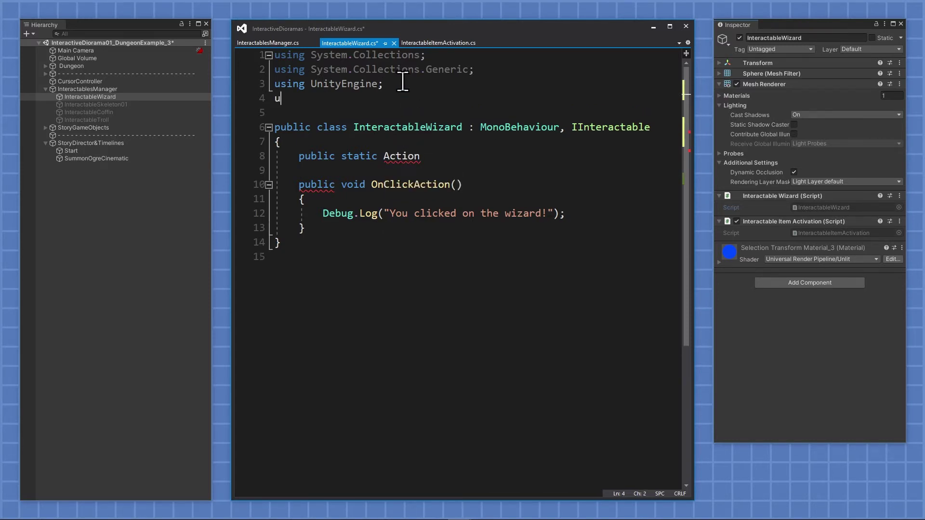
type("sing System;")
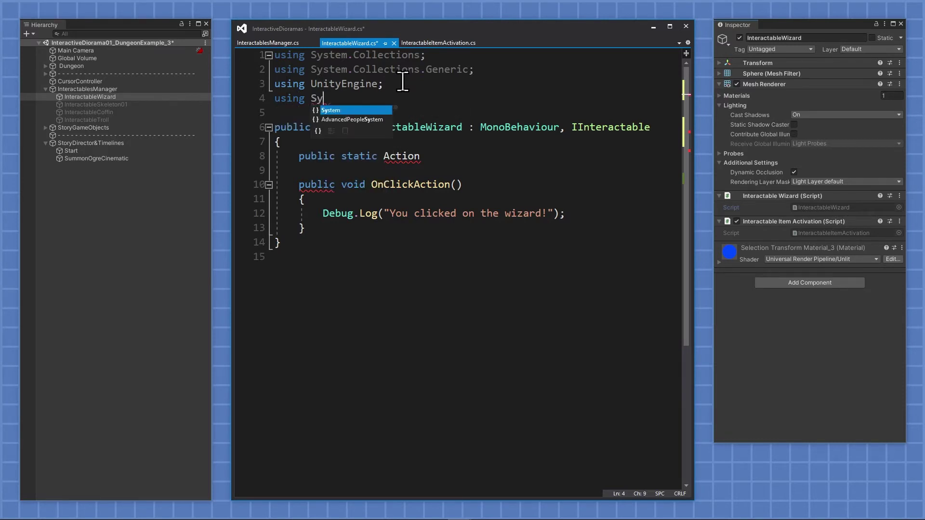
Complete the static Action field declaration with the name OnClickWizardSummonsOgre
left_click(438, 153)
type("OnClick")
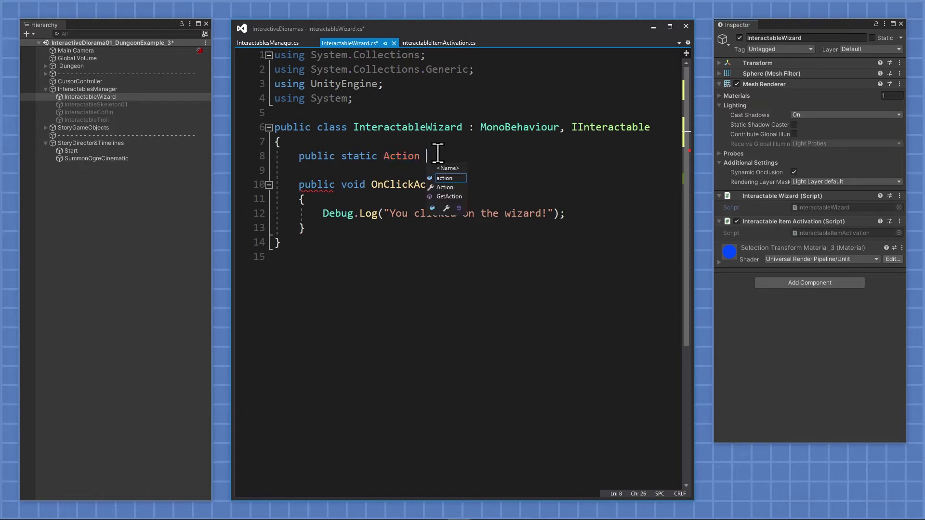
type("WizardS")
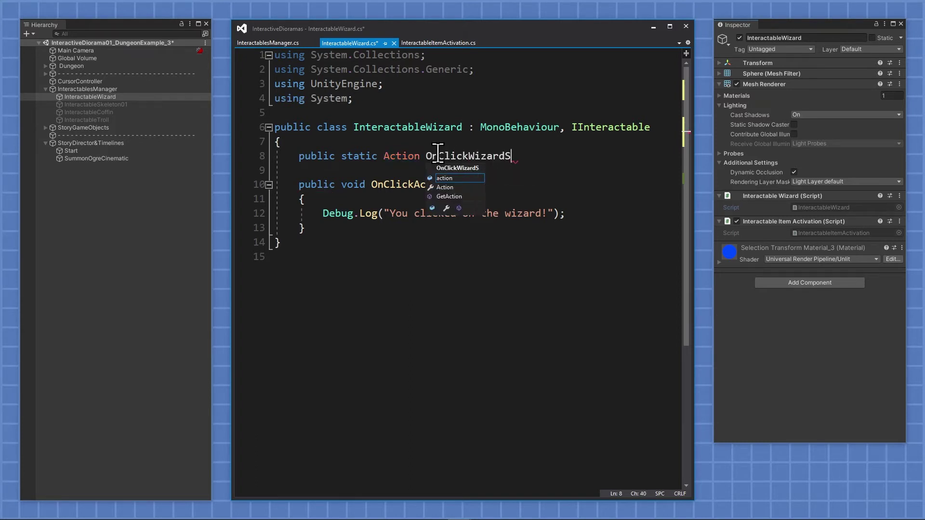
type("ummonsOgre;")
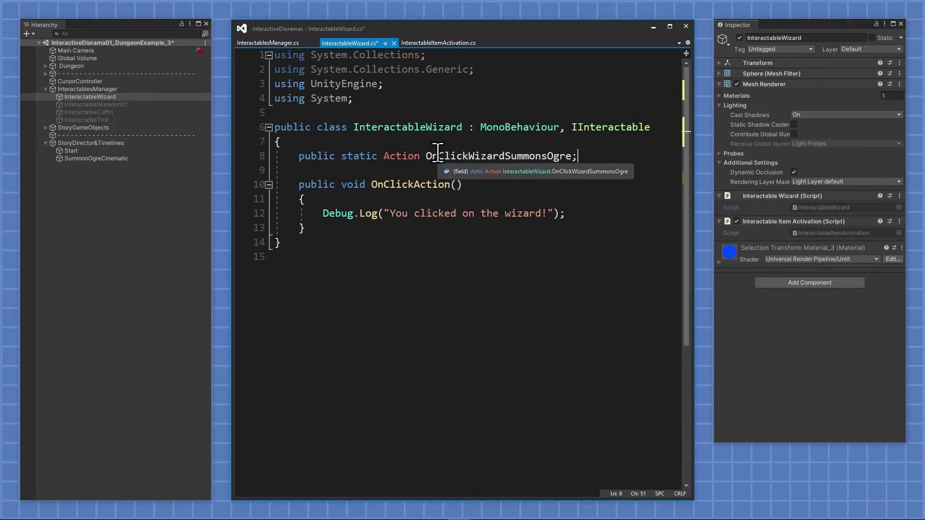
Replace the Debug.Log line in OnClickAction with "OnClickWizardSummonsOgre.Invoke();" and save the script
left_click_drag(320, 212, 576, 208)
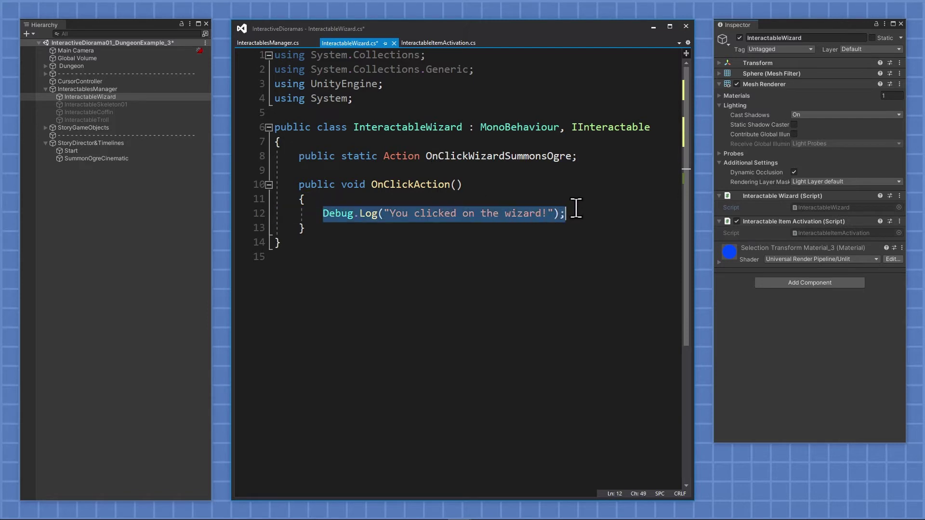
key("Delete")
type("On")
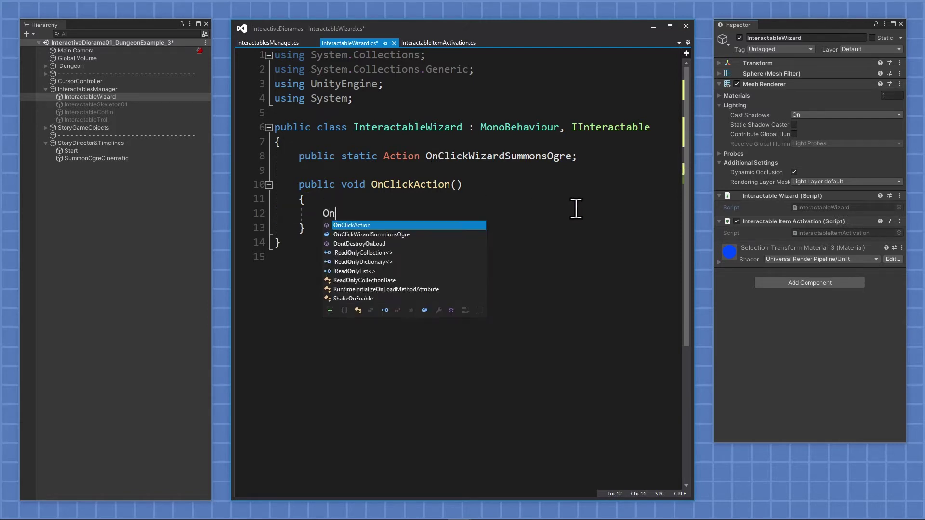
type("ClickWizardSummonsOgre.Invoke();")
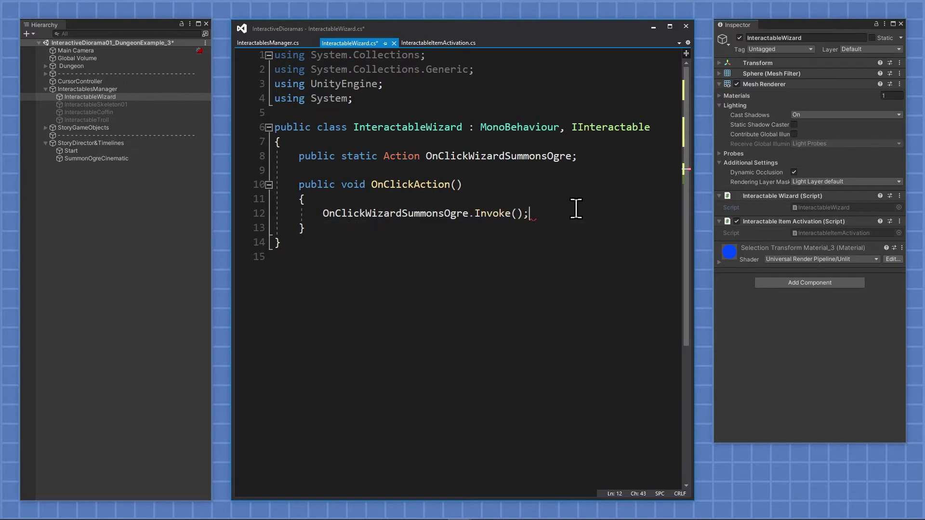
key("ctrl+s")
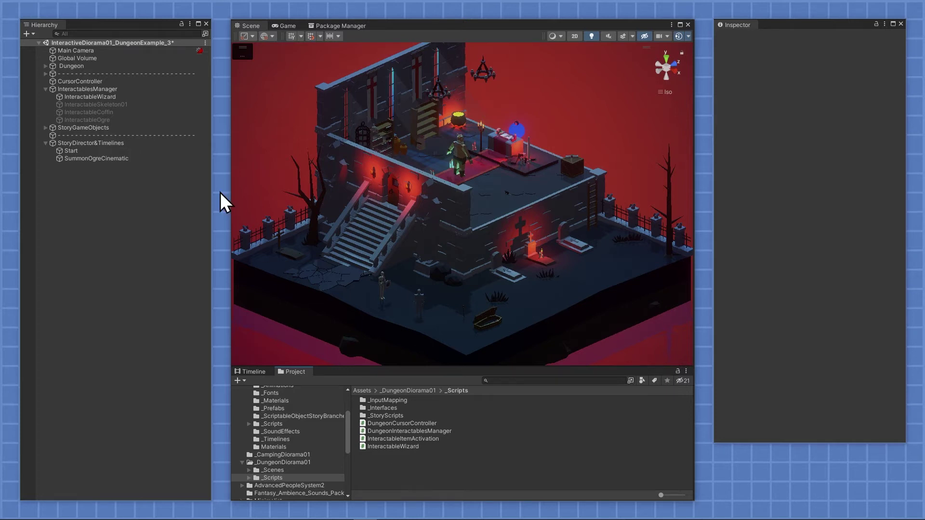
In Unity, activate InteractableOgre, attach the InteractableItemActivation script to it and save the scene
left_click(122, 121)
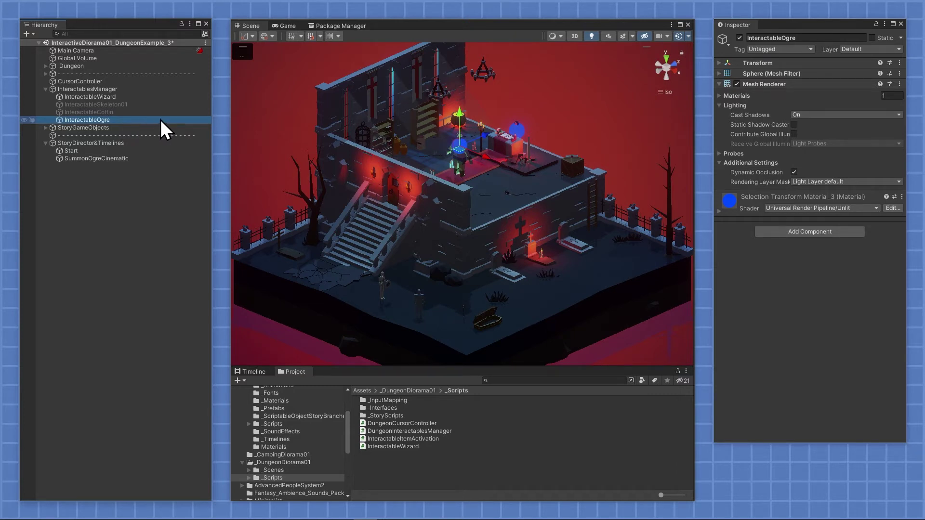
left_click_drag(393, 440, 819, 297)
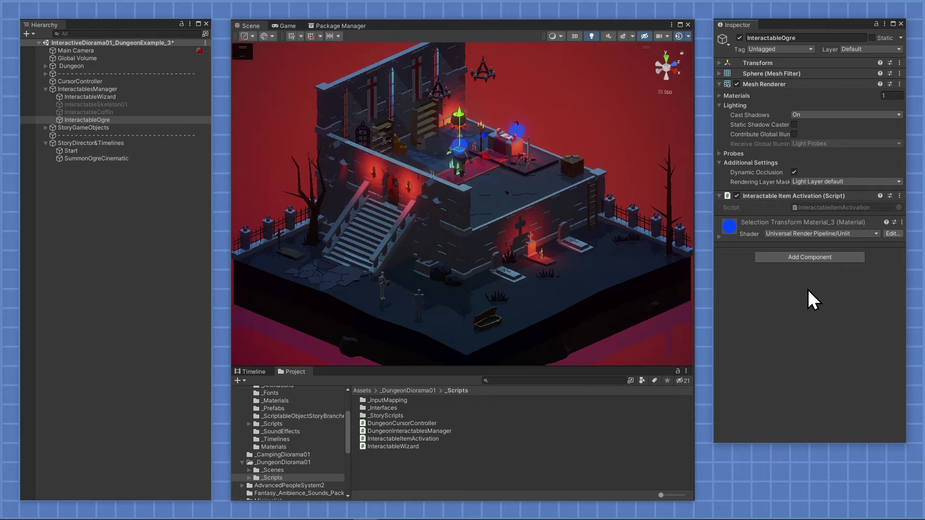
key("ctrl+s")
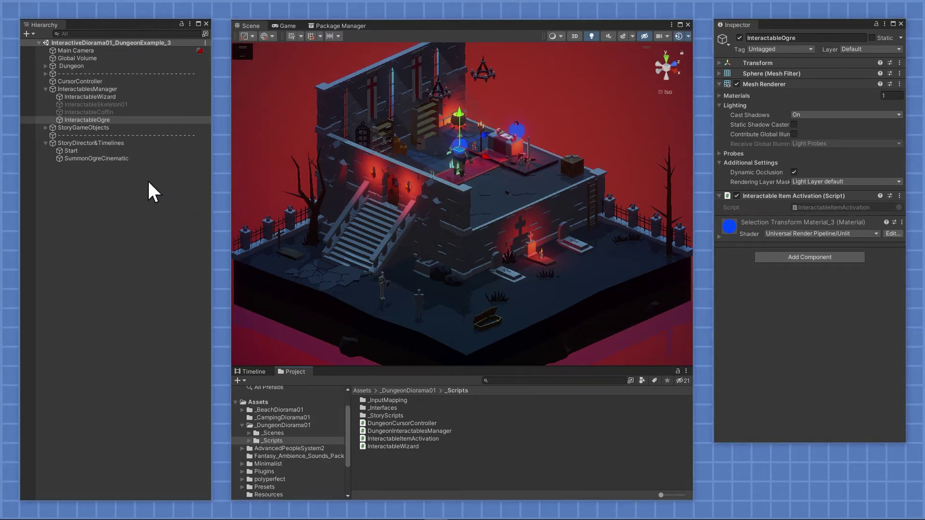
In the Start object's timeline, add an activation track for InteractableWizard and trim its Active clip to start at frame 19
left_click(83, 150)
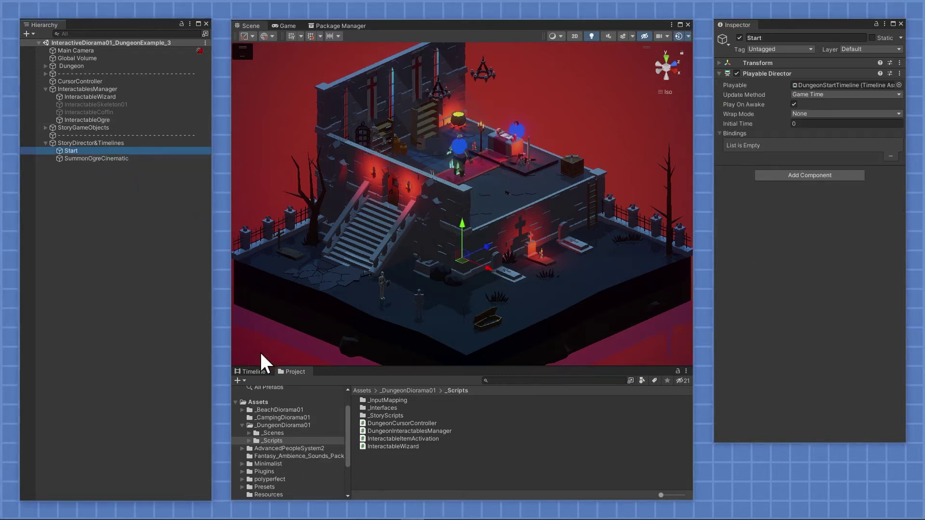
left_click(253, 372)
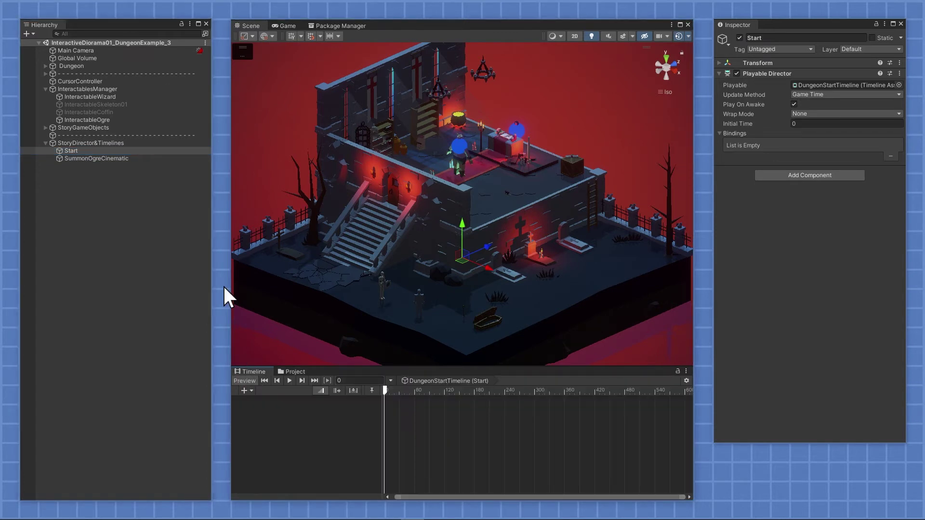
left_click_drag(93, 95, 346, 436)
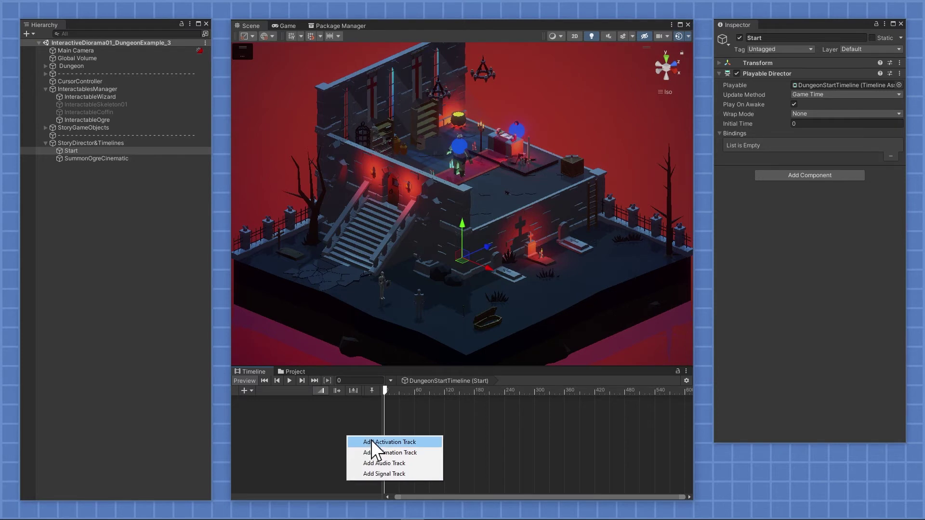
left_click(403, 445)
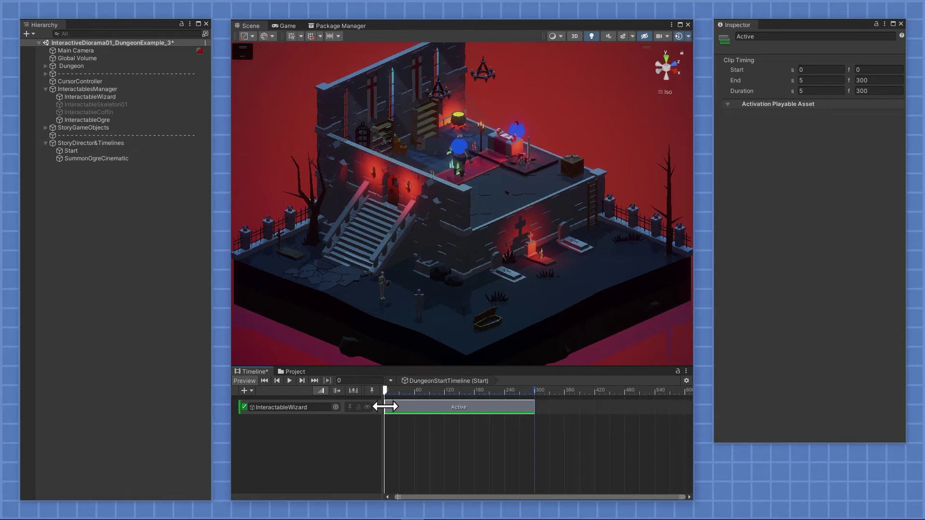
mouse_move(386, 407)
left_mouse_down()
mouse_move(394, 408)
mouse_move(387, 389)
mouse_move(402, 390)
mouse_move(372, 396)
left_mouse_up()
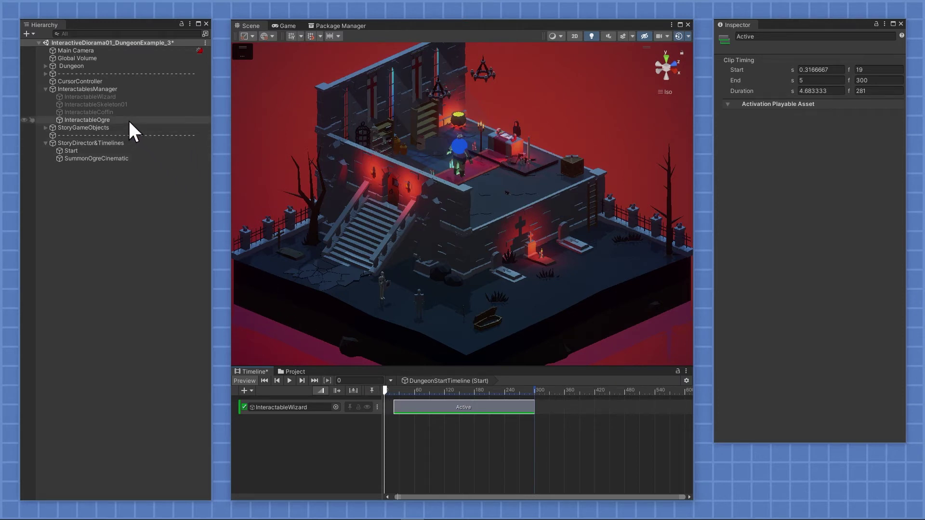
Add an activation track for InteractableOgre to DungeonStartTimeline, delete its Active clip and scrub to frame 123 to check both tracks
left_click_drag(129, 120, 288, 436)
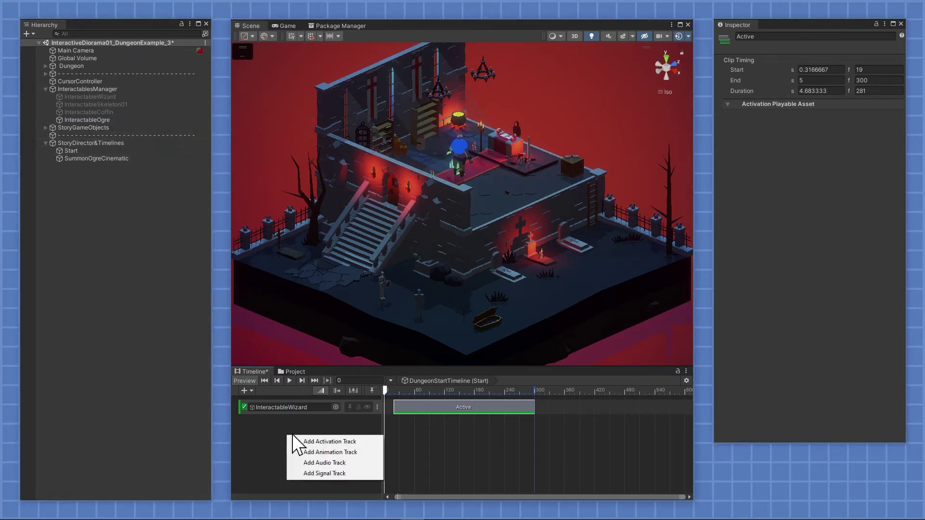
left_click(354, 442)
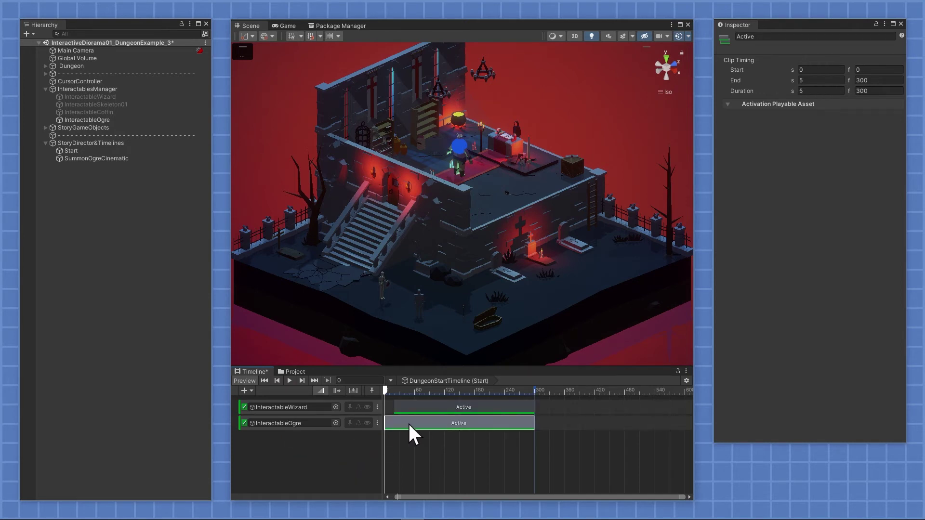
key("Delete")
left_click(389, 391)
left_click_drag(390, 389, 446, 390)
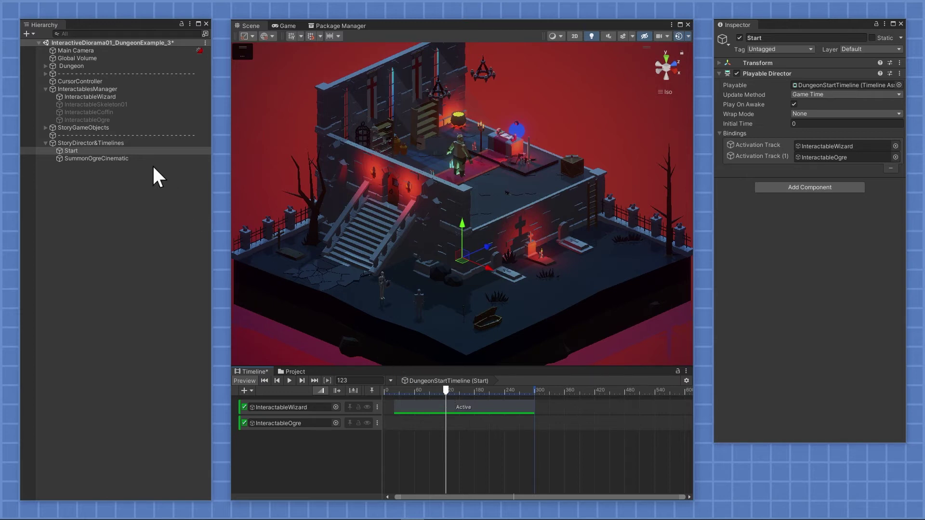
In SummonOgreCinematic's timeline, add an activation track for InteractableWizard and delete its Active clip
left_click(138, 158)
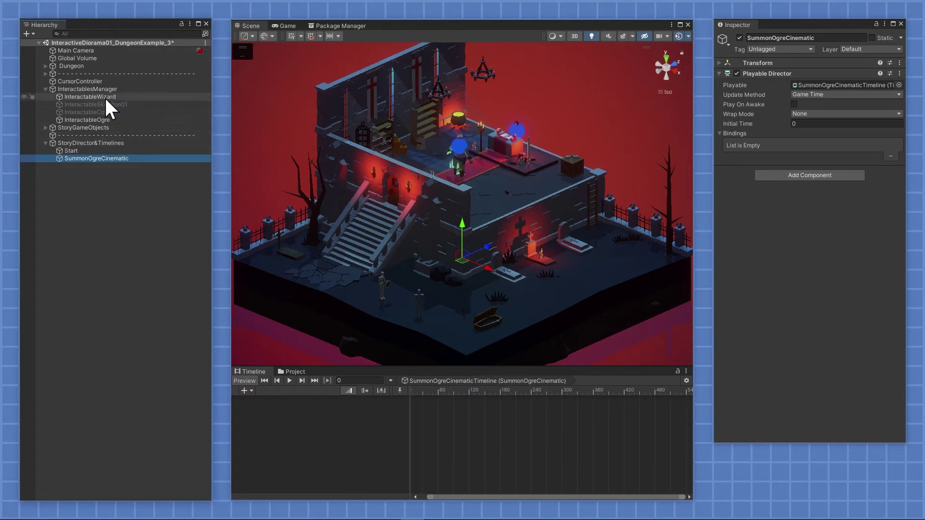
left_click_drag(106, 96, 307, 442)
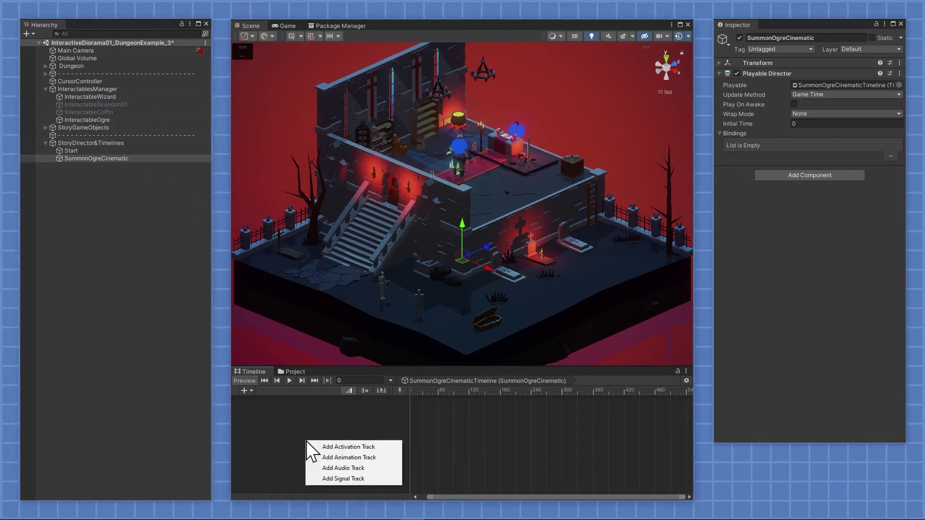
left_click(333, 447)
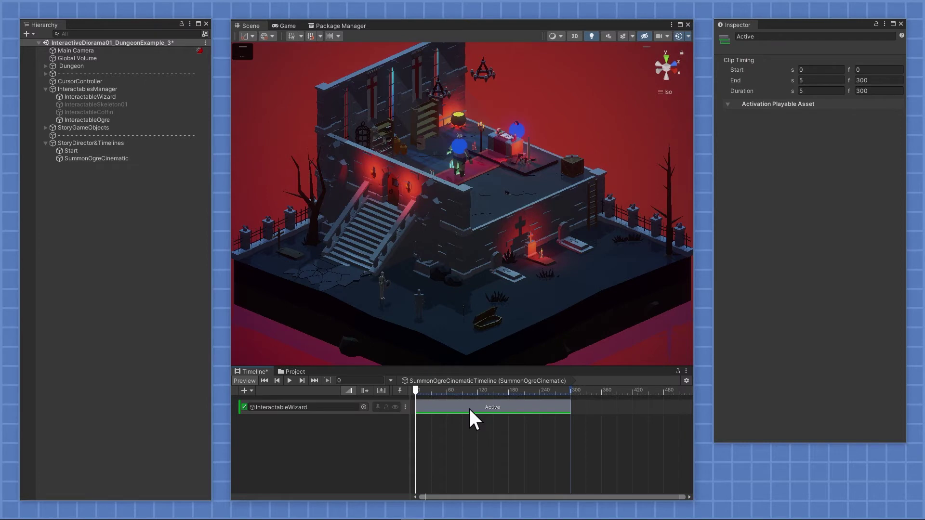
key("Delete")
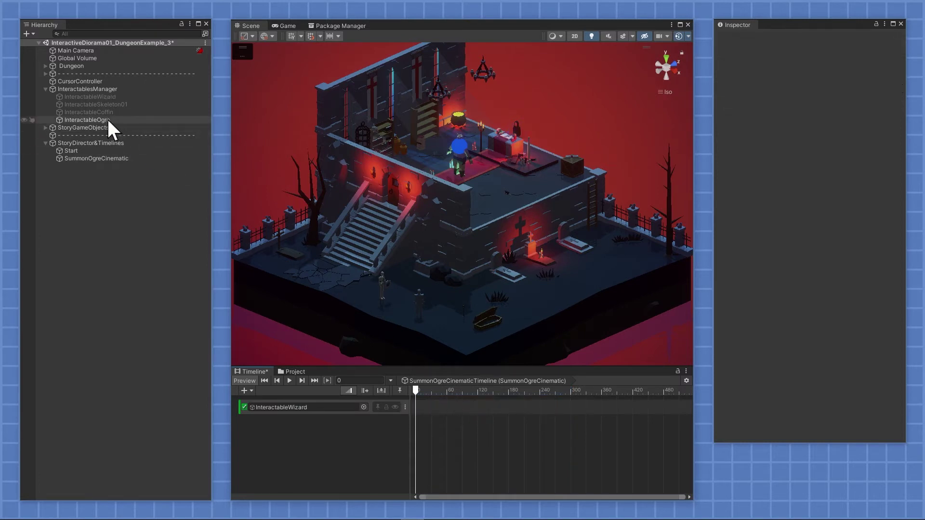
Add an activation track for InteractableOgre to SummonOgreCinematic's timeline
left_click_drag(97, 120, 293, 435)
left_click(323, 442)
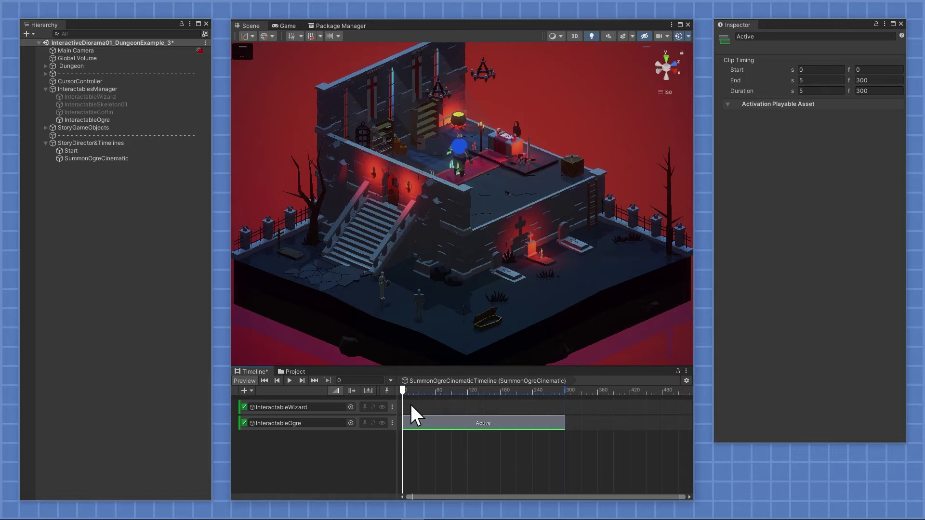
In the Start object's timeline, add an activation track for Ogre, delete its Active clip and scrub to check the tracks
left_click(113, 151)
left_click_drag(447, 394, 371, 399)
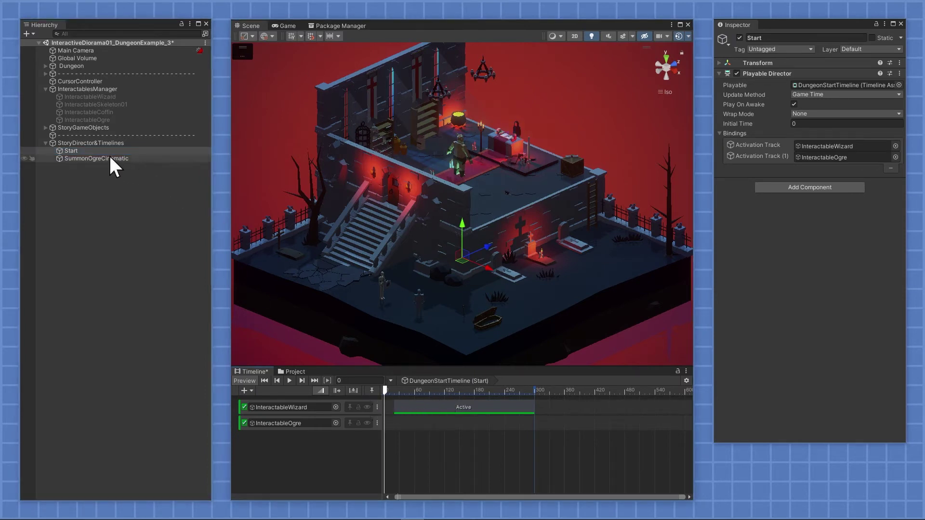
left_click(46, 128)
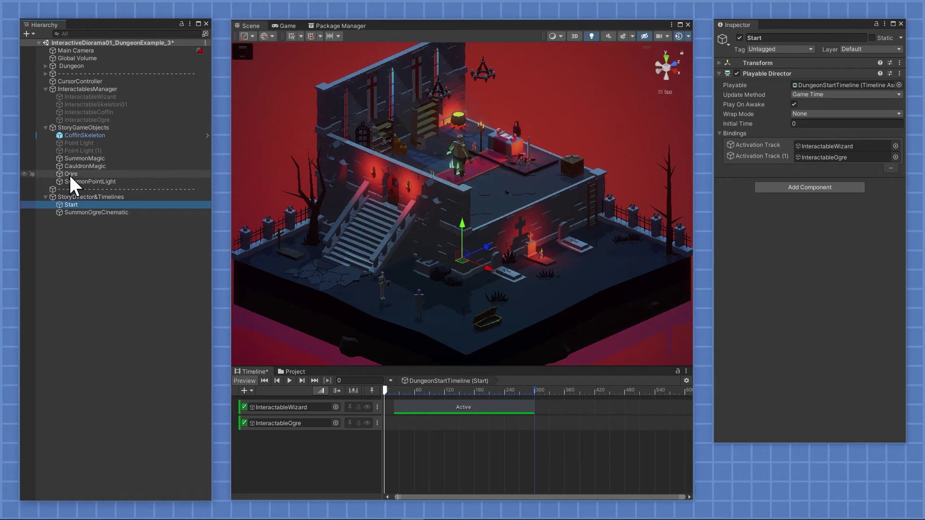
left_click_drag(68, 173, 291, 442)
left_click(320, 449)
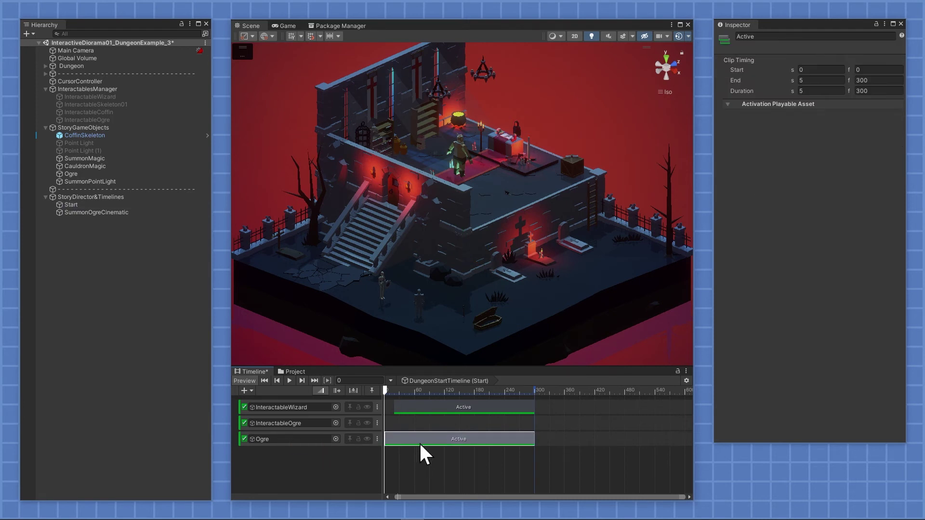
key("Delete")
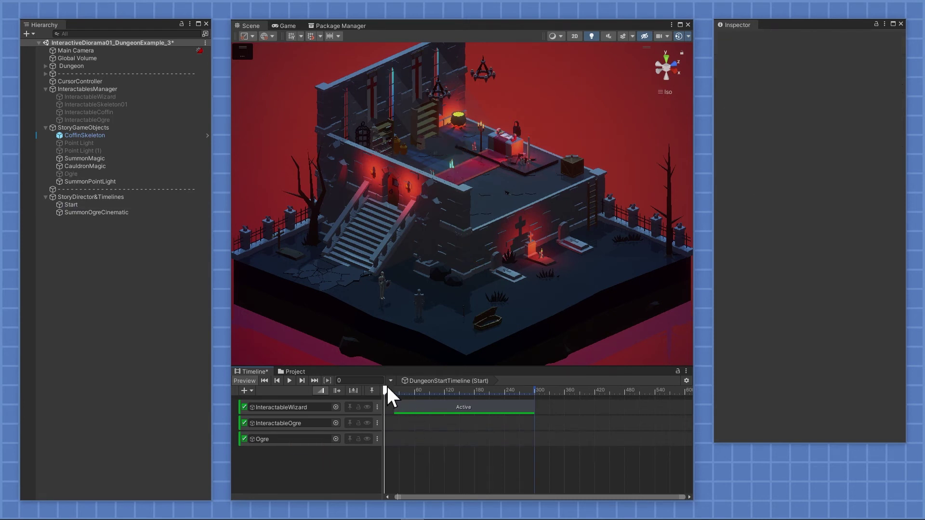
left_click_drag(387, 385, 378, 403)
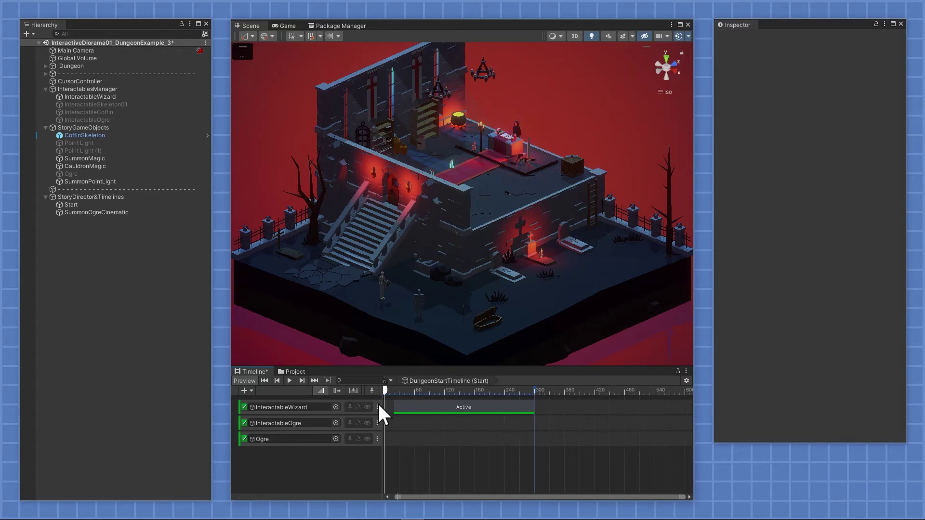
In SummonOgreCinematic's timeline, add an activation track for Ogre and trim the Ogre and InteractableOgre clips to start at frame 96
left_click(116, 213)
left_click_drag(115, 215, 295, 446)
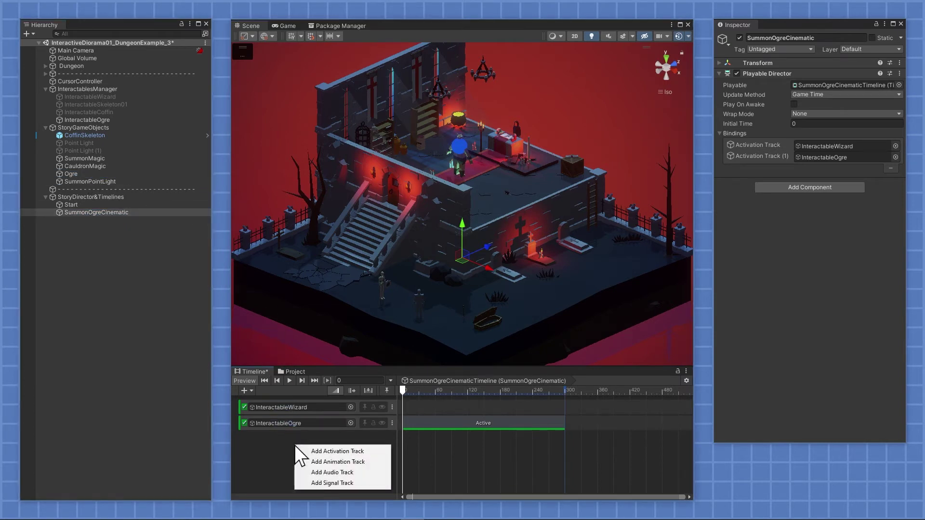
left_click(327, 453)
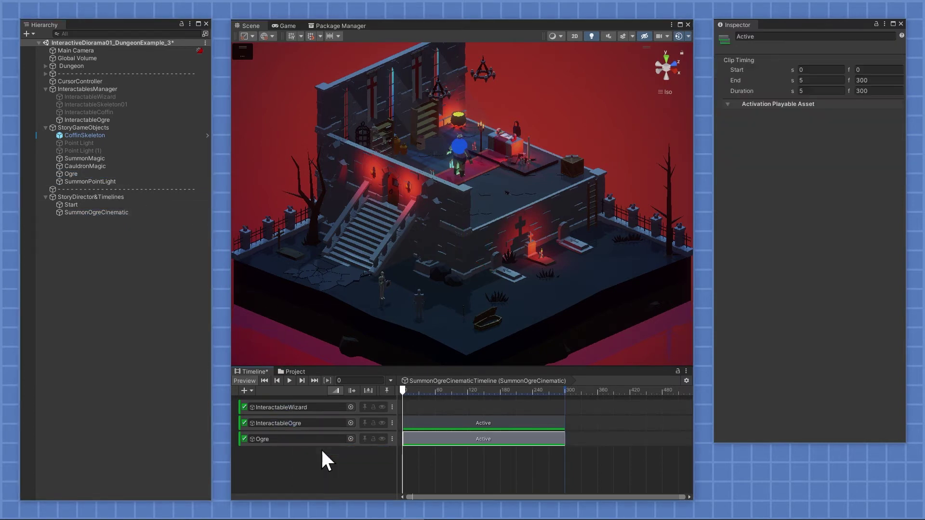
left_click_drag(405, 439, 455, 438)
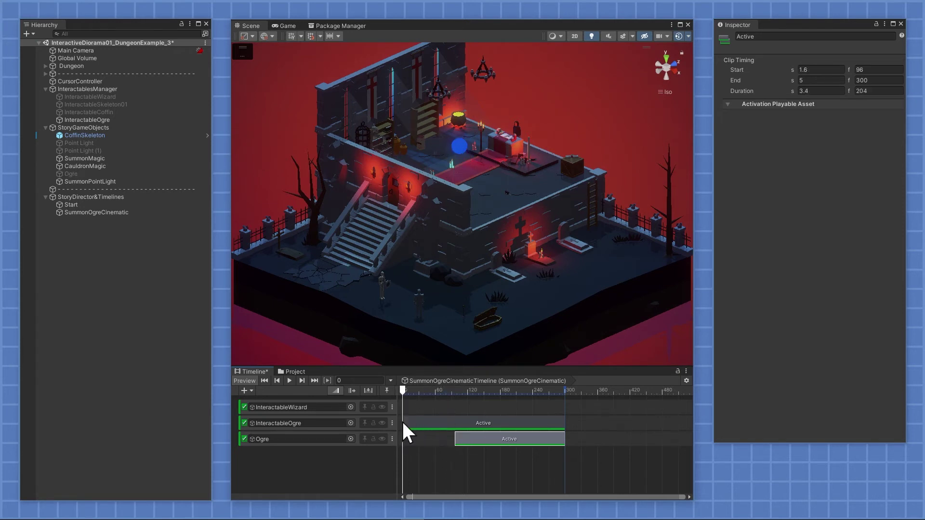
left_click_drag(404, 421, 455, 418)
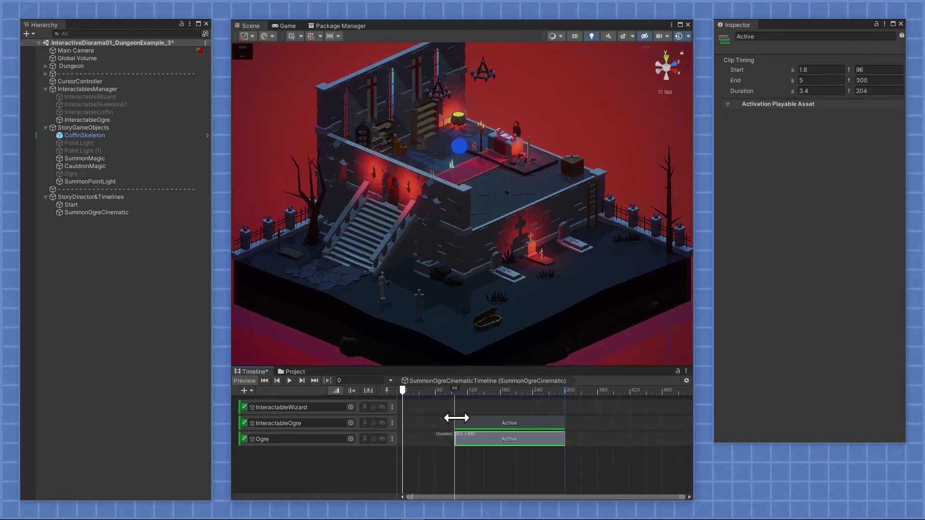
left_click_drag(403, 389, 484, 393)
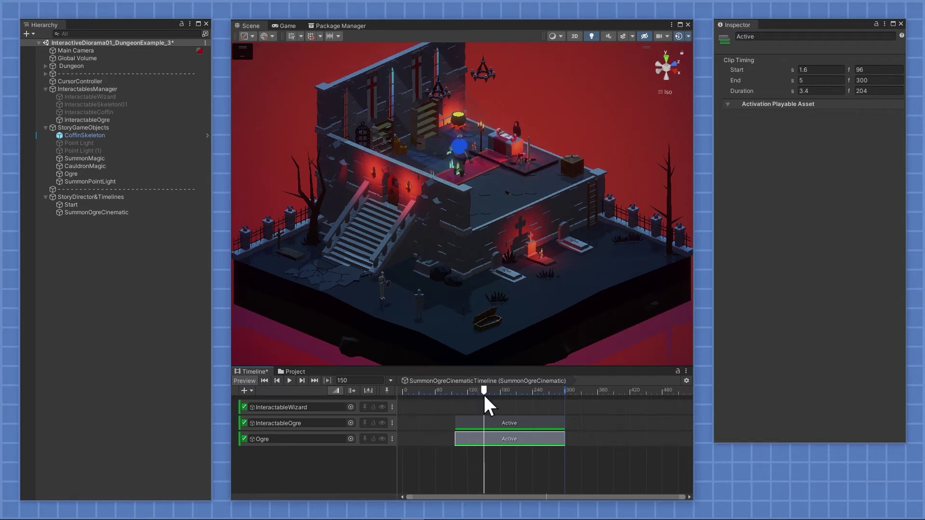
Review InteractableOgre's components and the timeline tracks of Start and SummonOgreCinematic
left_click(145, 118)
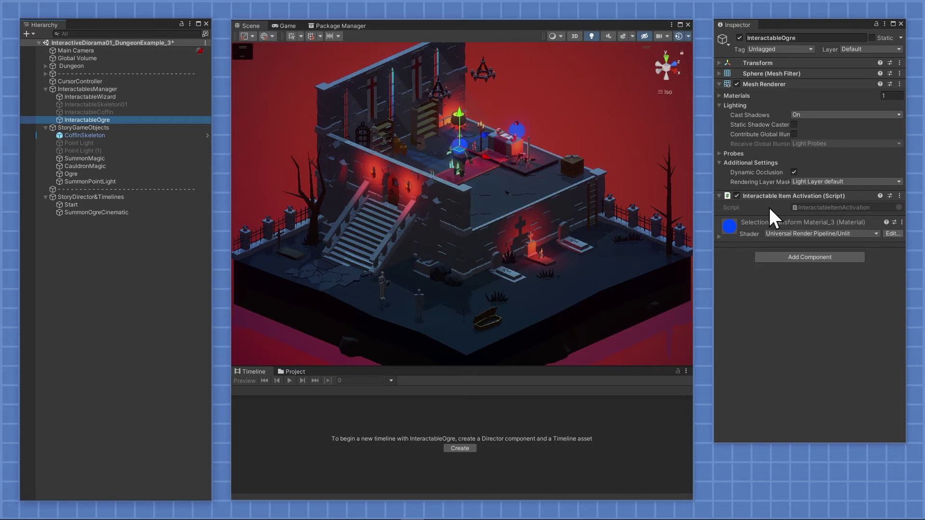
left_click(114, 204)
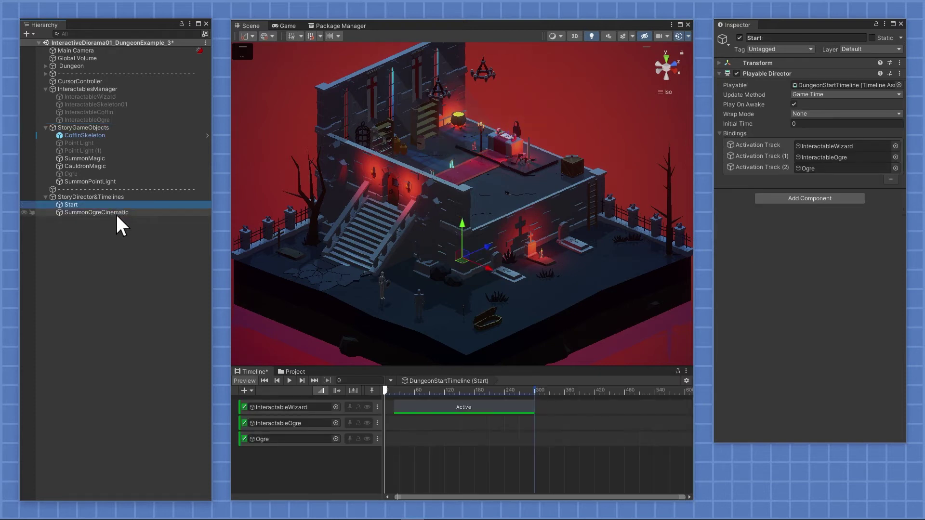
left_click(116, 212)
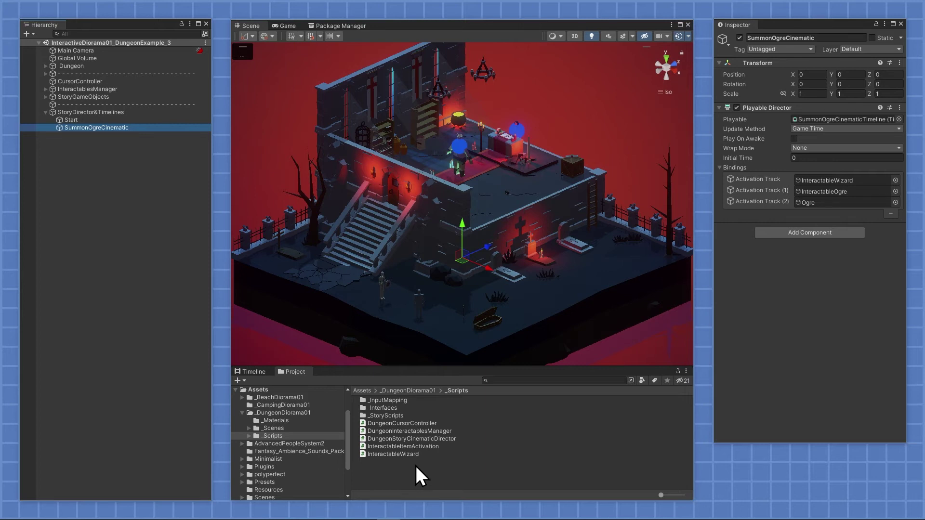
Attach the DungeonStoryCinematicDirector script to StoryDirector&Timelines and assign SummonOgreCinematic as its Summon Ogre Cinematic director
left_click(406, 441)
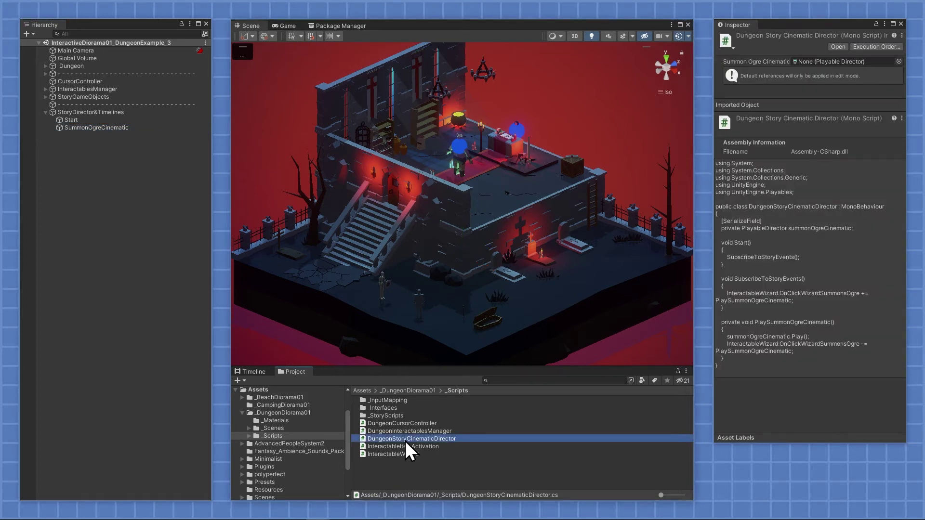
left_click(124, 112)
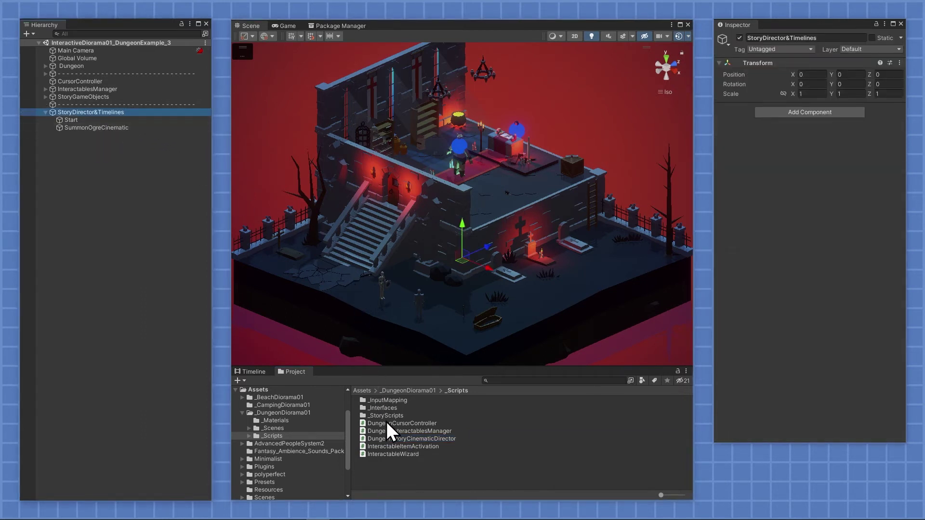
left_click_drag(390, 438, 798, 176)
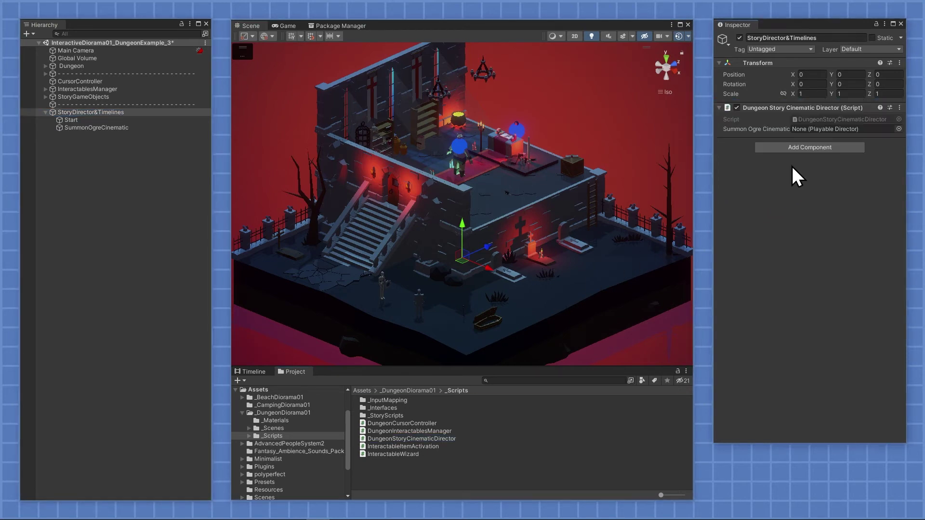
double_click(820, 120)
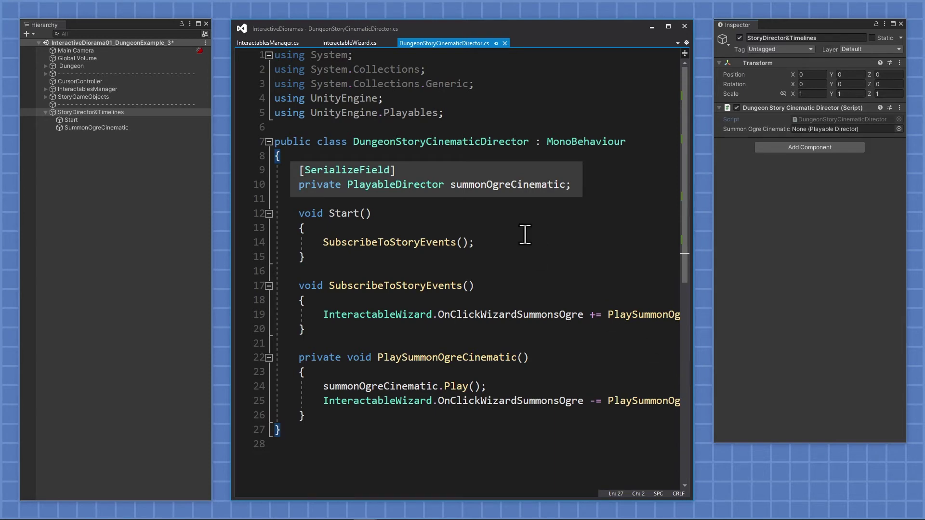
left_click(652, 25)
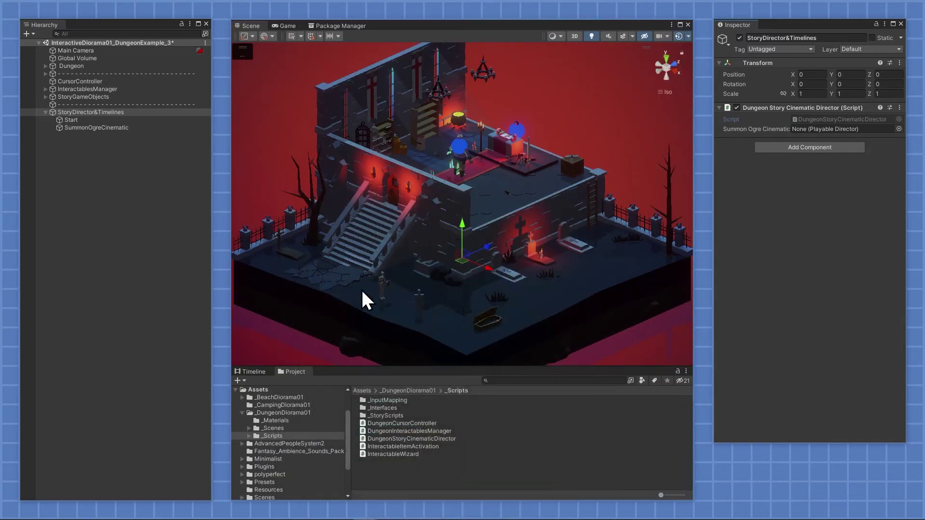
left_click_drag(86, 127, 834, 128)
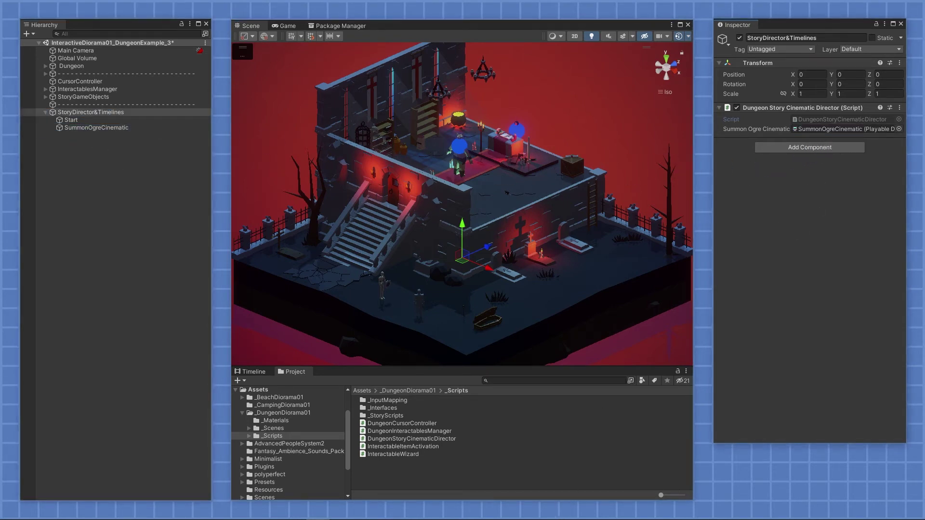
Switch to Visual Studio and read the full event subscription lines in DungeonStoryCinematicDirector.cs
key("alt+Tab")
left_click_drag(696, 355, 908, 367)
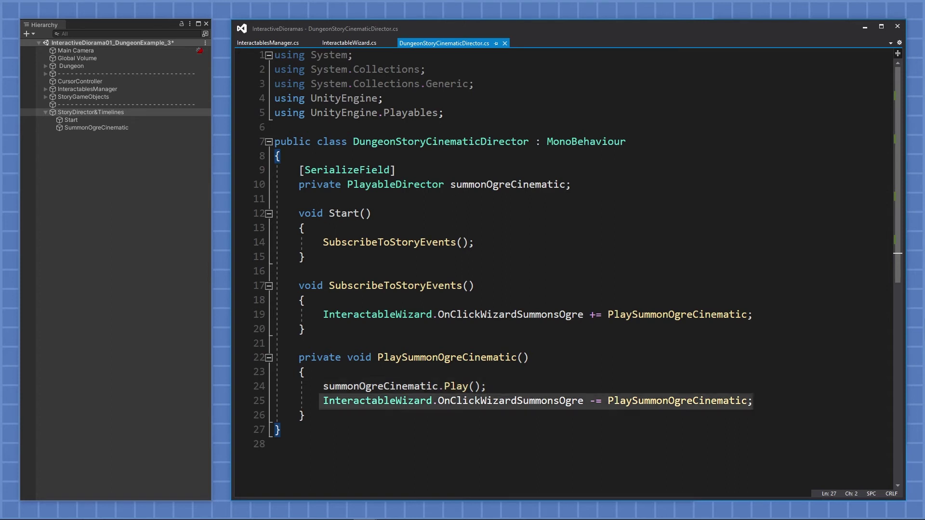
left_click_drag(905, 304, 694, 300)
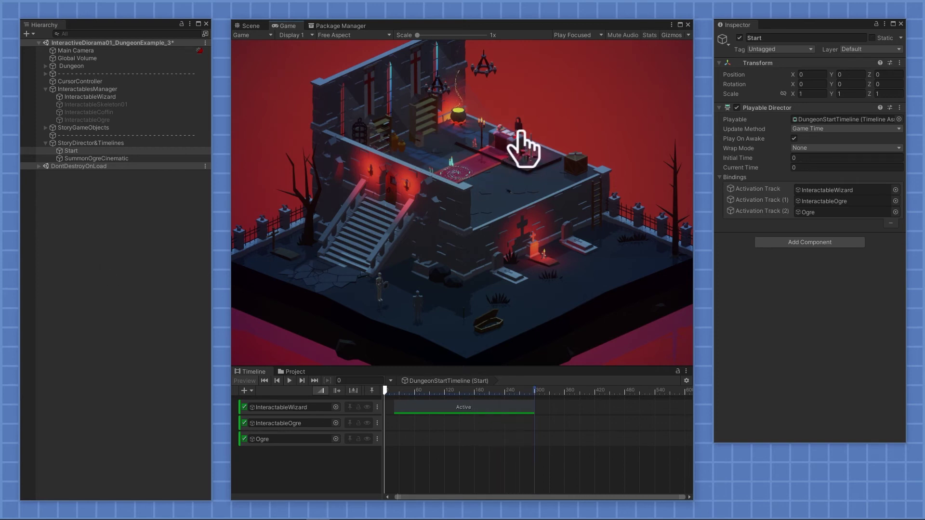
In Unity's play mode, display SummonOgreCinematic's timeline and trigger the wizard to test the ogre cinematic
left_click(123, 158)
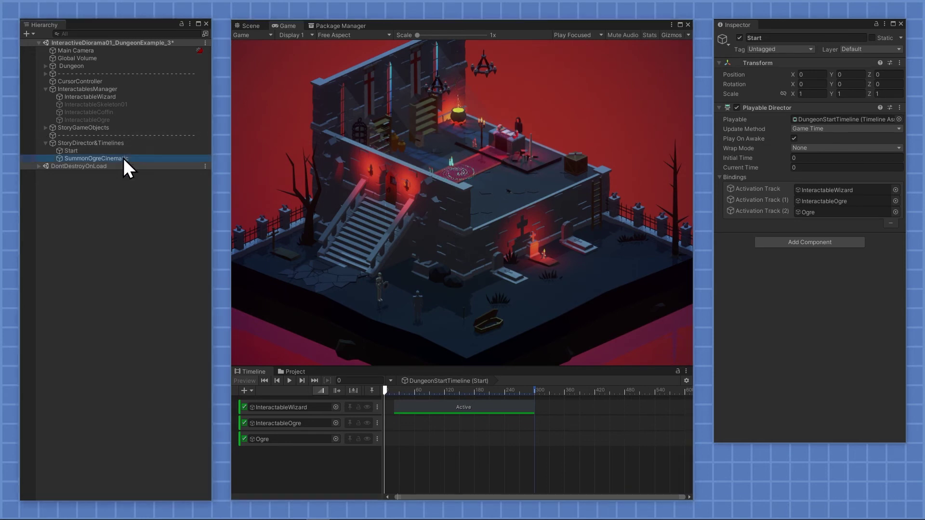
left_click(518, 131)
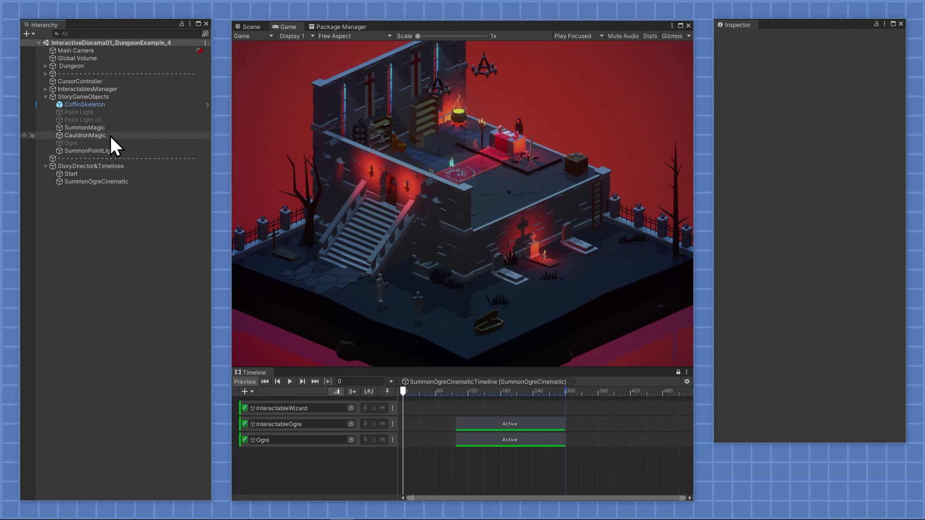
Add an activation track for the SummonMagic particle system to SummonOgreCinematic's timeline
left_click(94, 129)
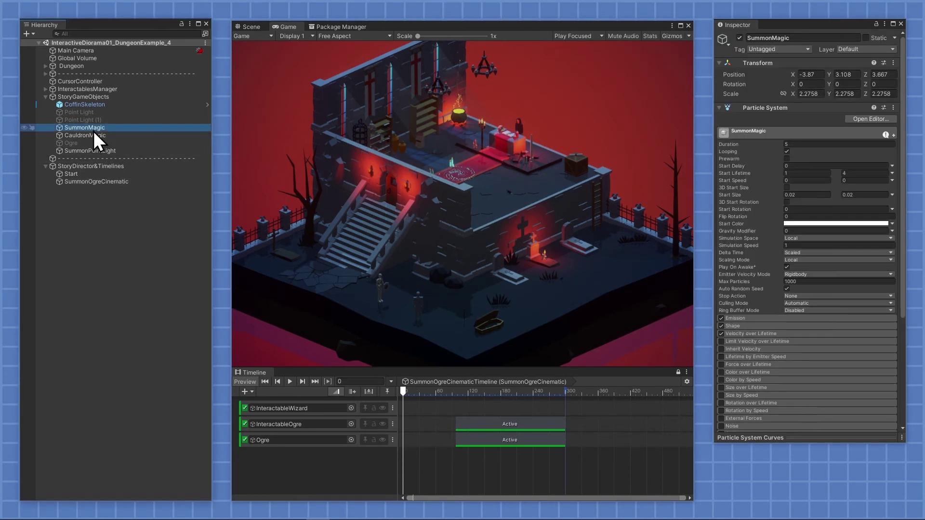
left_click_drag(94, 128, 320, 461)
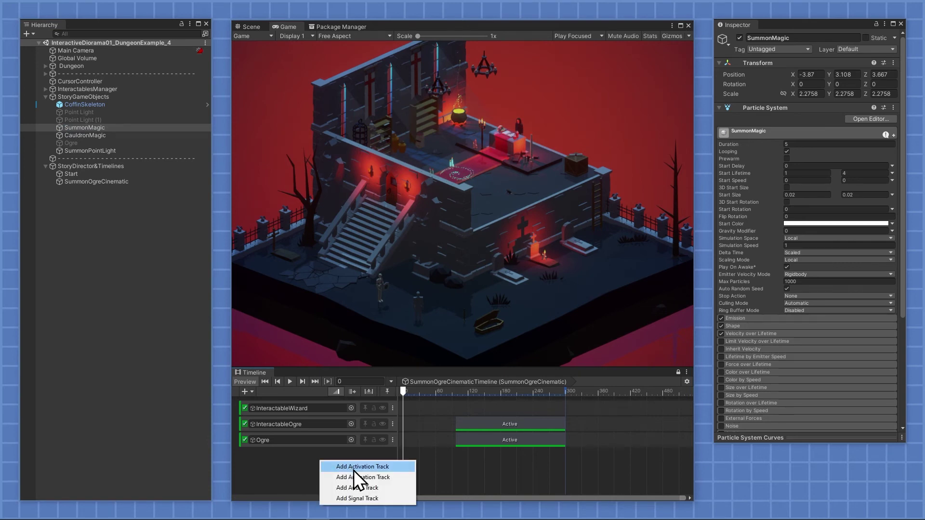
left_click(397, 469)
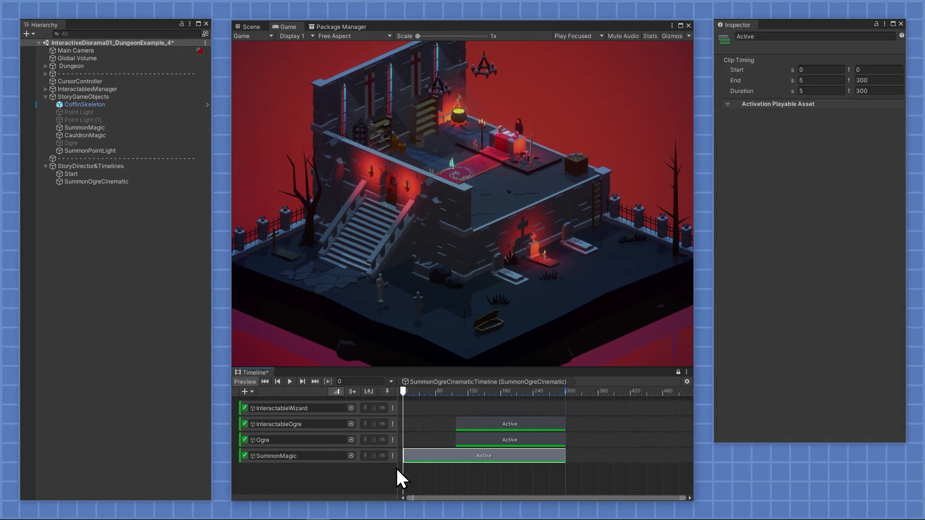
Inspect CauldronMagic, then run the scene in play mode to test the SummonMagic activation in the cinematic
left_click(100, 138)
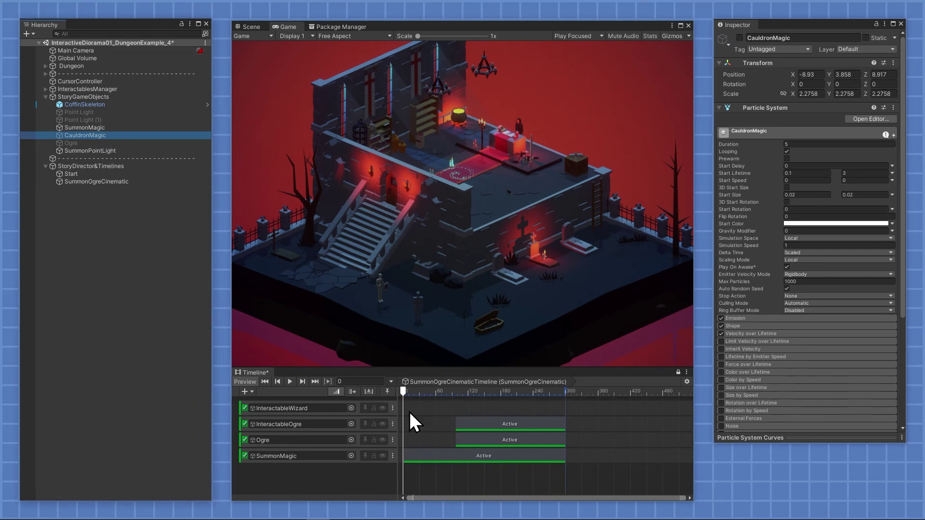
left_click_drag(414, 393, 384, 405)
key("ctrl+p")
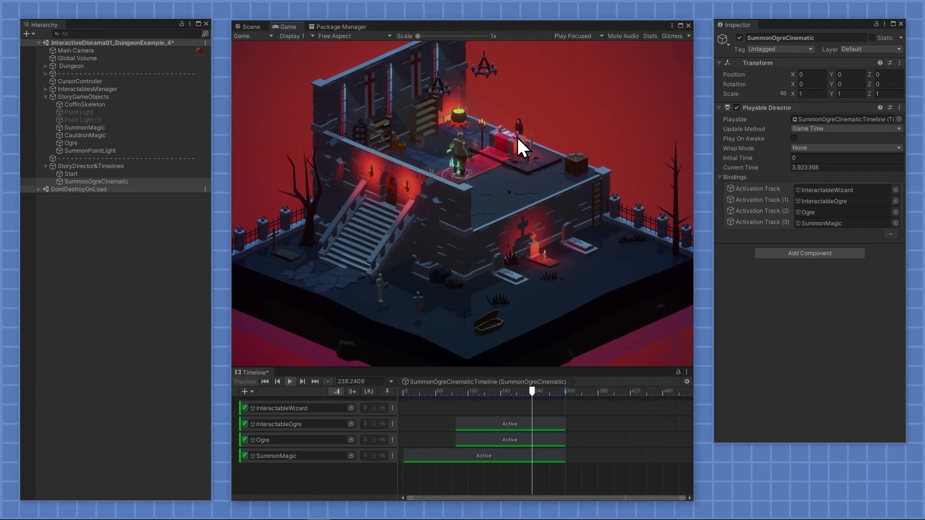
key("ctrl+p")
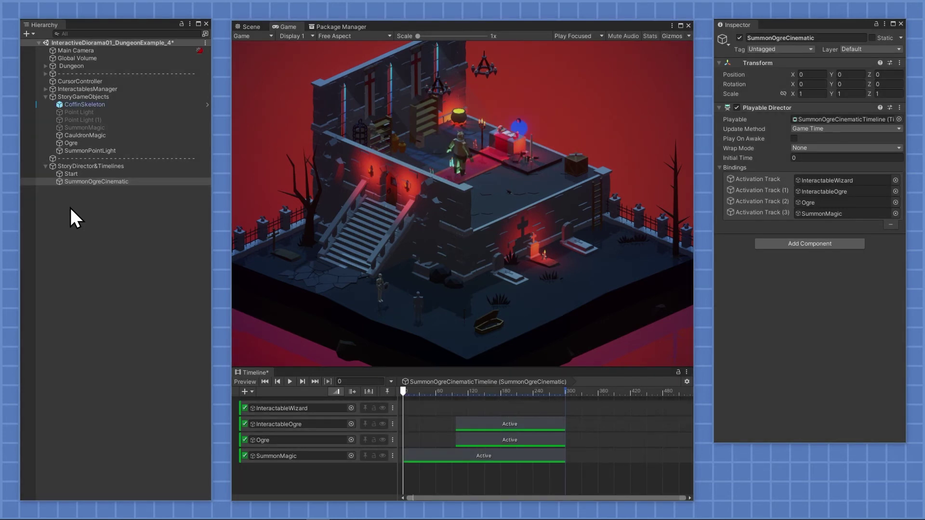
Lock the Timeline view on SummonOgreCinematic and add an animation track for Ogre
left_click(92, 145)
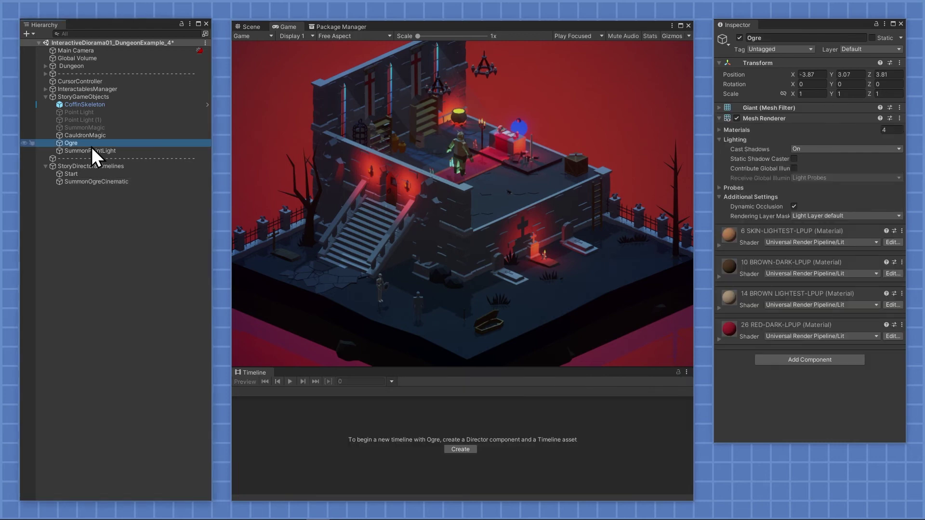
left_click(95, 182)
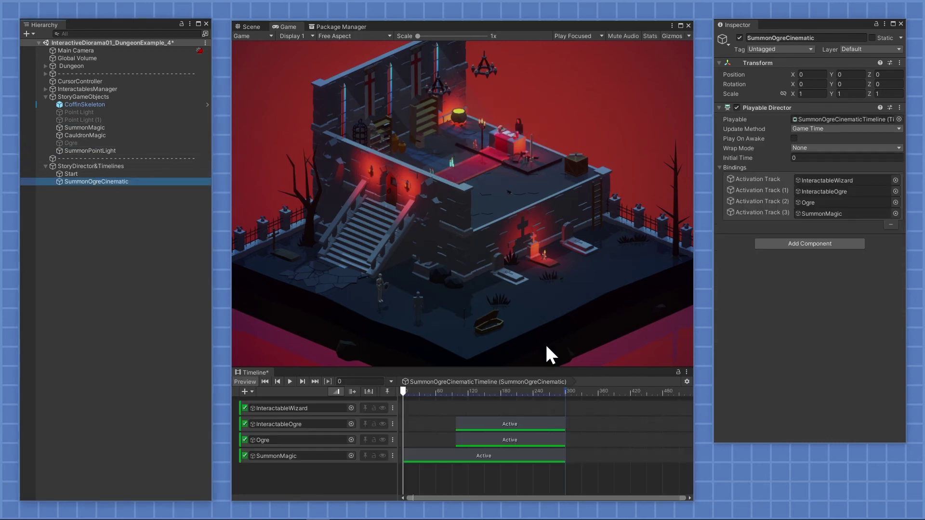
left_click(681, 375)
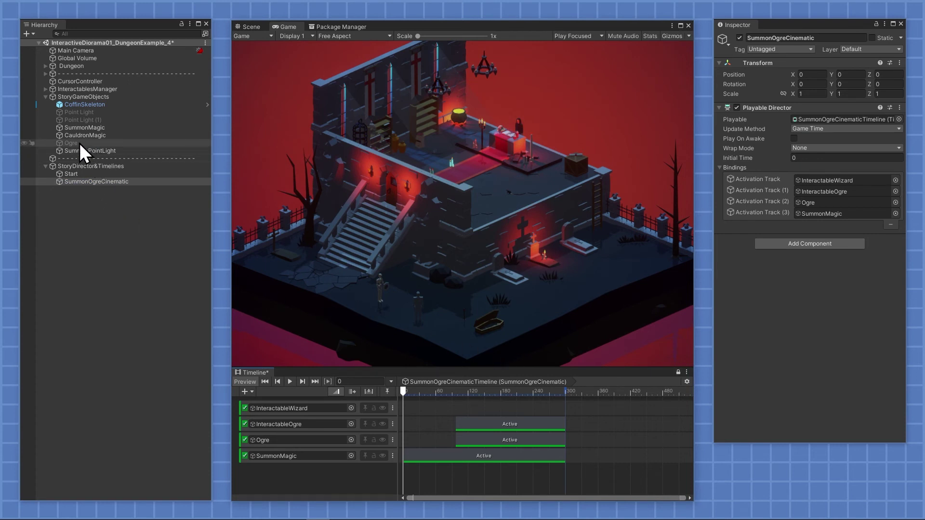
left_click_drag(80, 143, 286, 473)
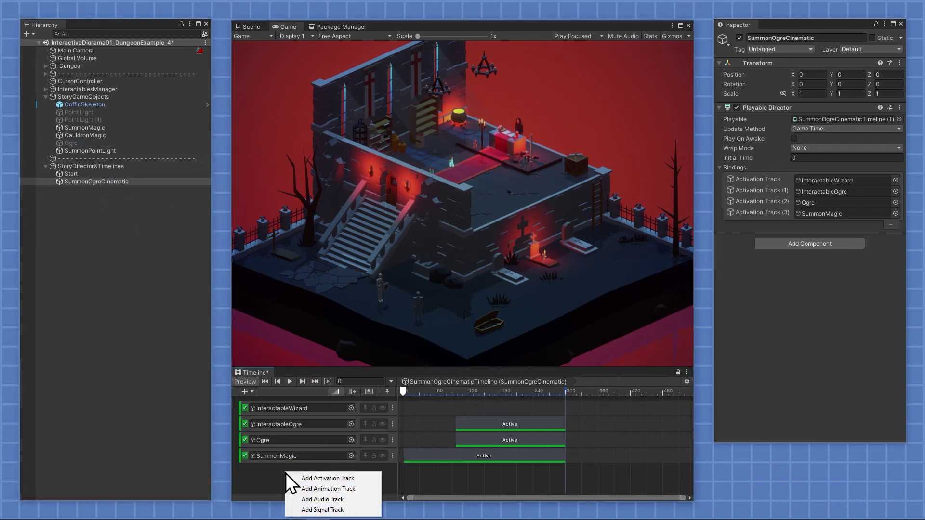
left_click(325, 489)
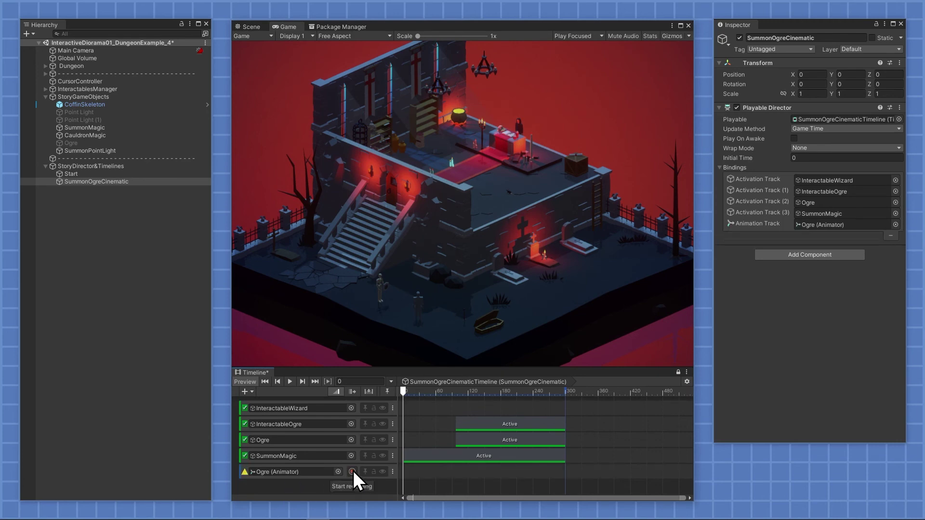
Extend Ogre's activation clip back to frame 0 and start recording on Ogre's animation track
left_click_drag(456, 441, 395, 437)
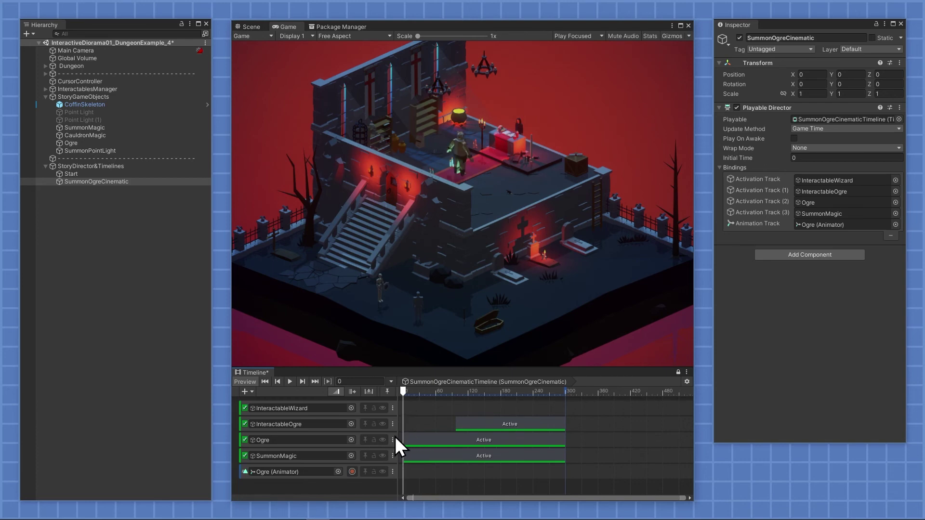
left_click(352, 471)
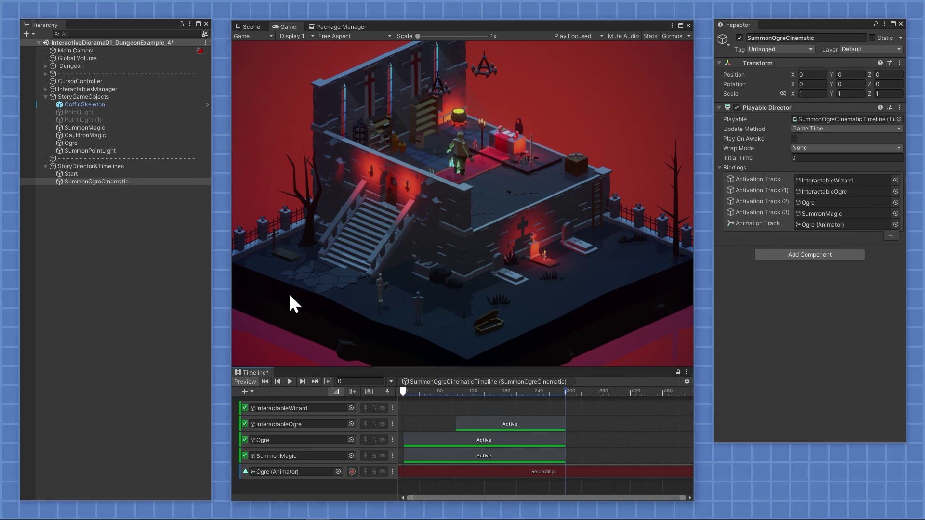
Key Ogre's existing standing position and rotation at frame 135 of the recording as its end pose
left_click(91, 144)
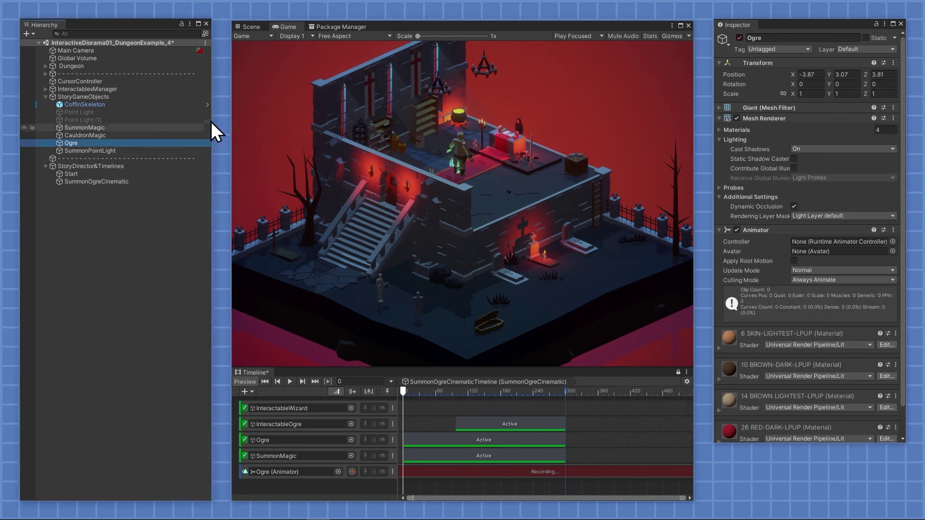
left_click(251, 27)
key("f")
middle_click_drag(467, 325, 475, 327)
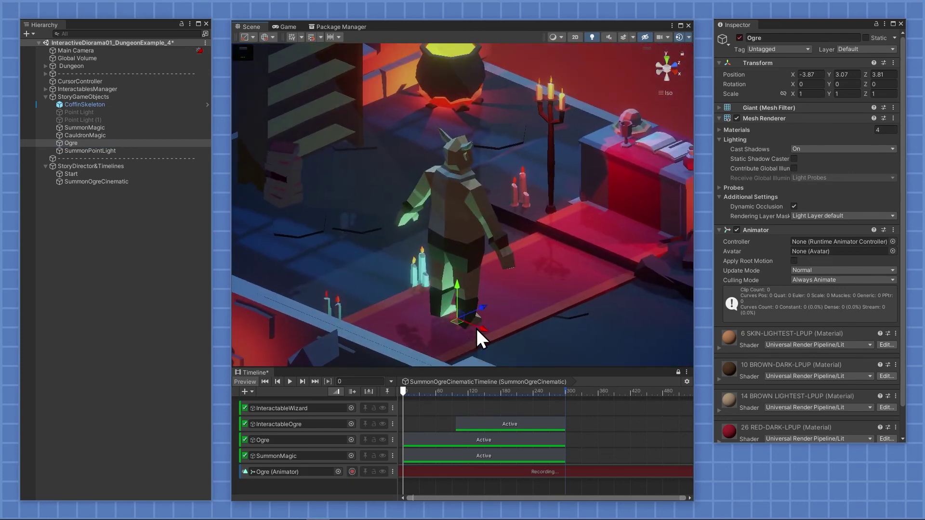
scroll(475, 327, "down", 5)
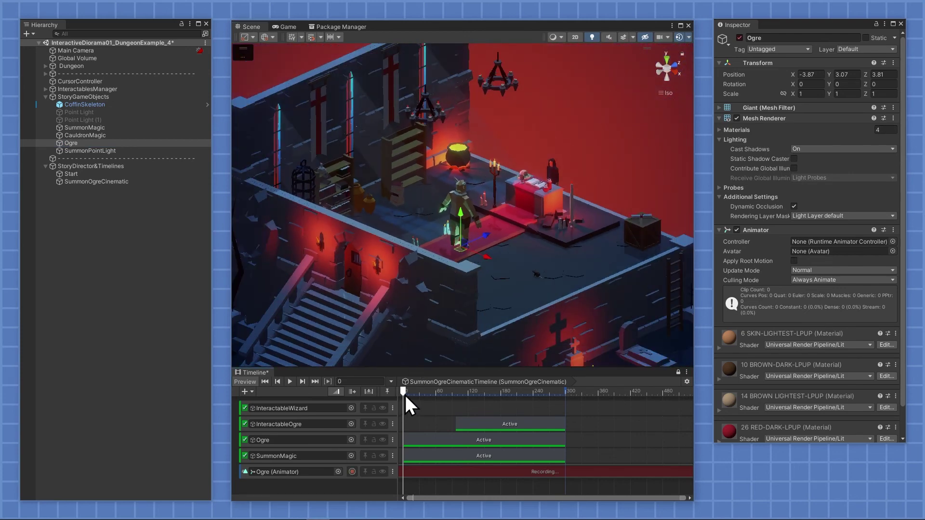
left_click_drag(406, 395, 478, 397)
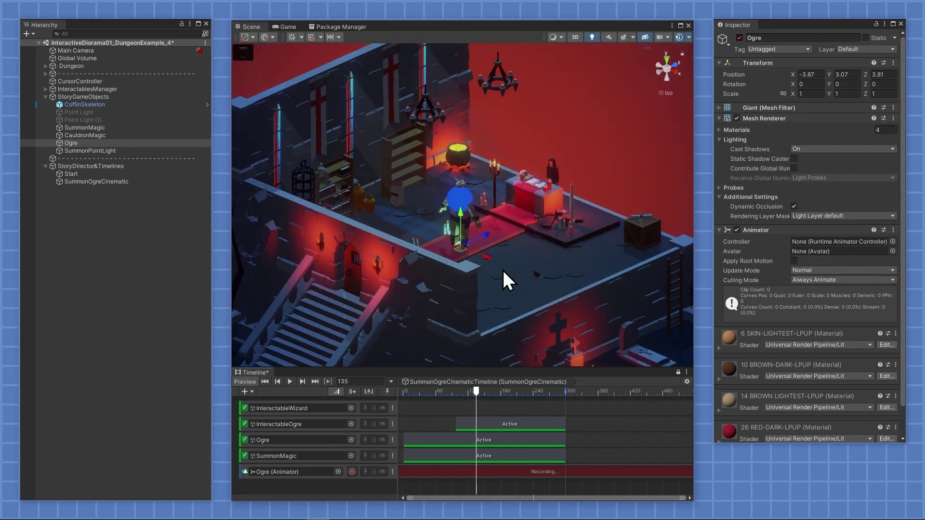
left_click(850, 74)
key("Return")
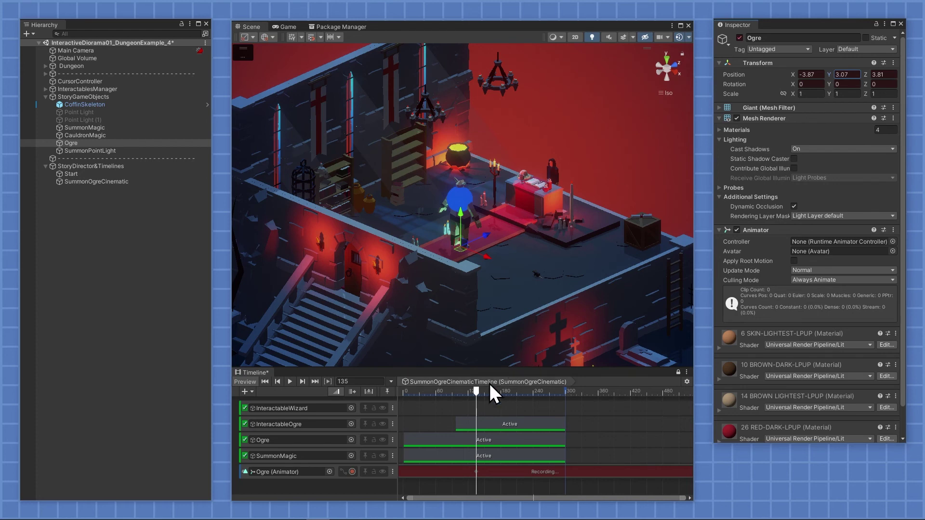
At frame 0, lower Ogre below the floor to about 0.11 on Y and scrub through the rise
left_click_drag(475, 391, 395, 389)
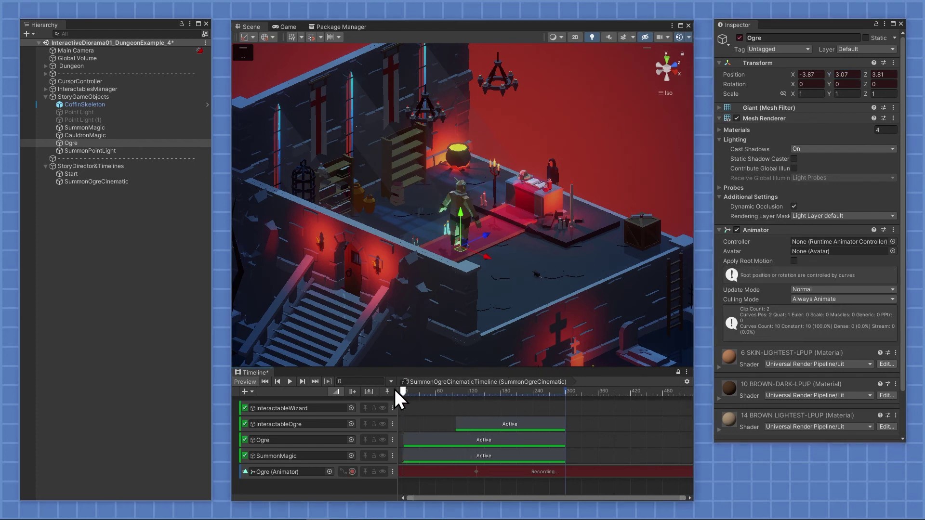
left_click_drag(462, 215, 478, 281)
left_click_drag(448, 391, 469, 392)
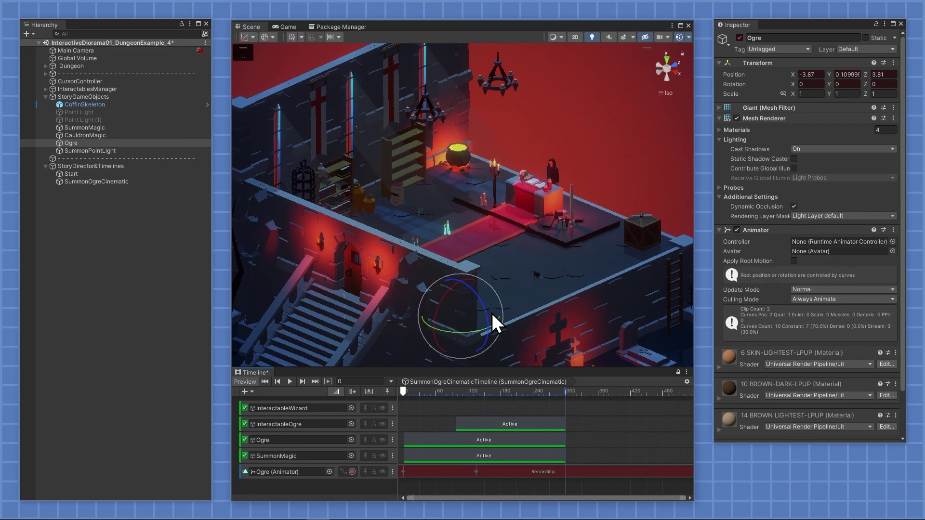
Rotate Ogre around its vertical axis to about 242 degrees at frame 0 and preview the spinning rise
left_click_drag(494, 320, 492, 347)
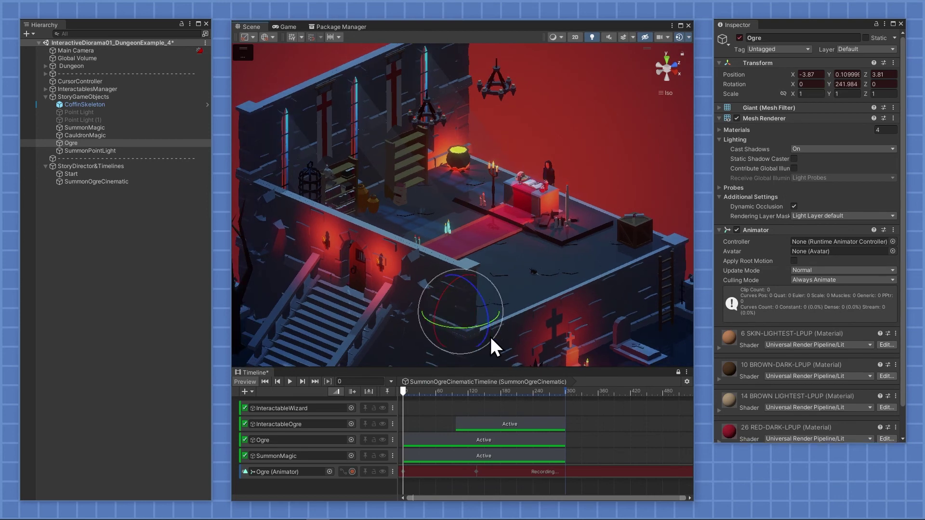
mouse_move(403, 391)
left_mouse_down()
mouse_move(476, 391)
mouse_move(419, 389)
left_mouse_up()
key("space")
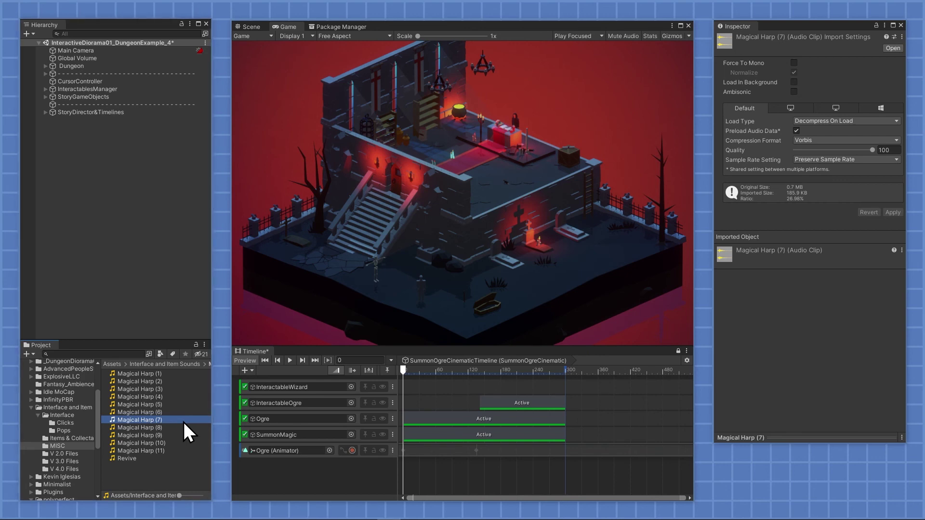
Add the Magical Harp (7) sound as an audio track starting at frame 0 and run the scene in play mode
left_click_drag(181, 421, 295, 467)
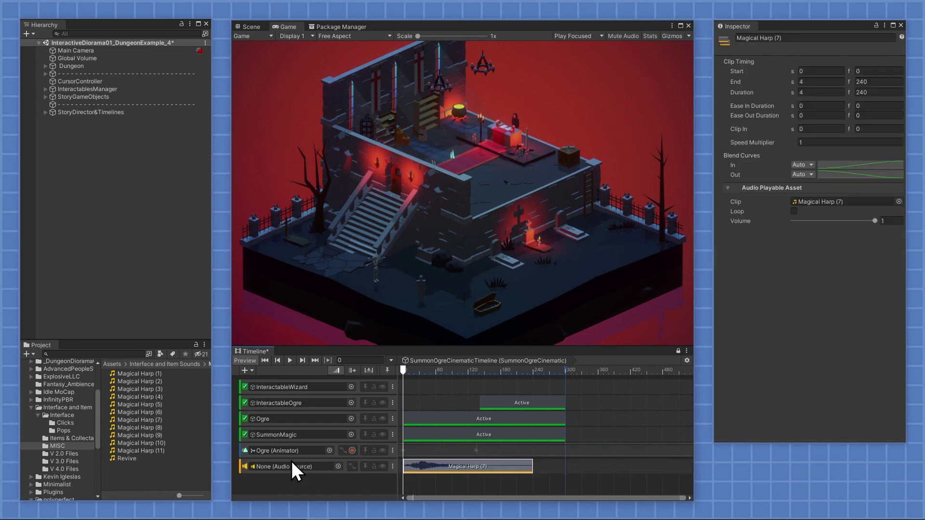
key("ctrl+p")
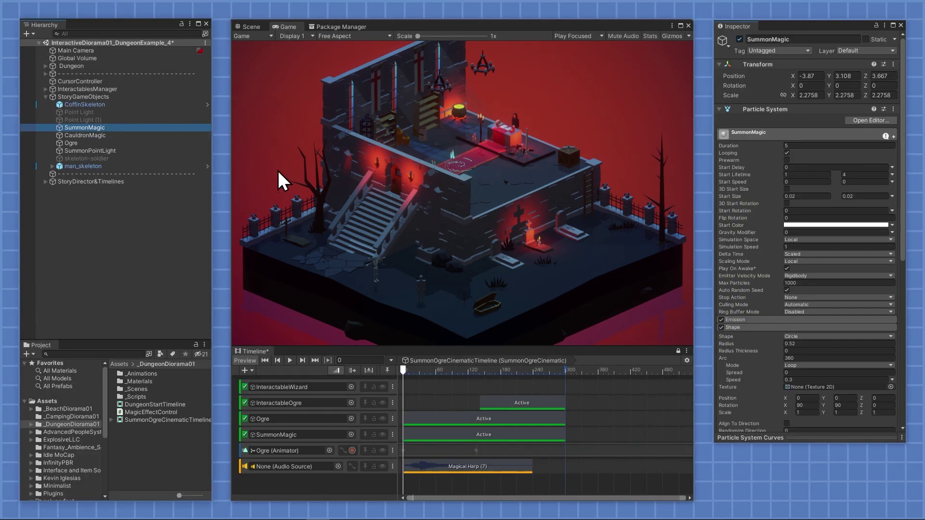
Add an animation track for SummonMagic to the timeline and start recording on it
left_click_drag(121, 127, 314, 484)
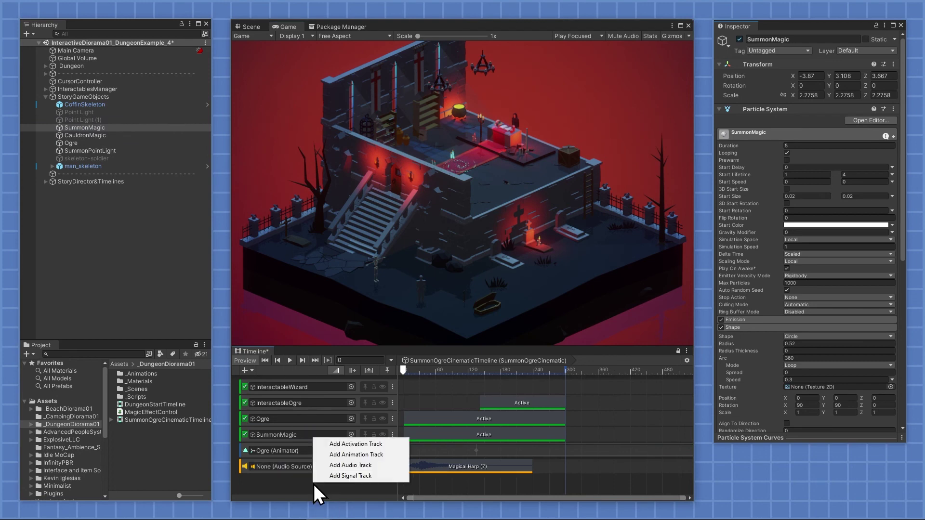
left_click(373, 455)
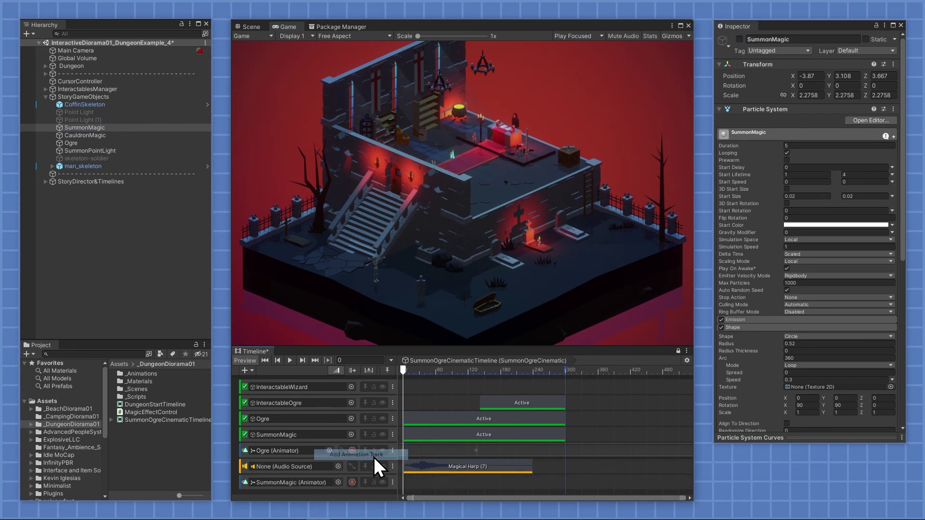
left_click(354, 484)
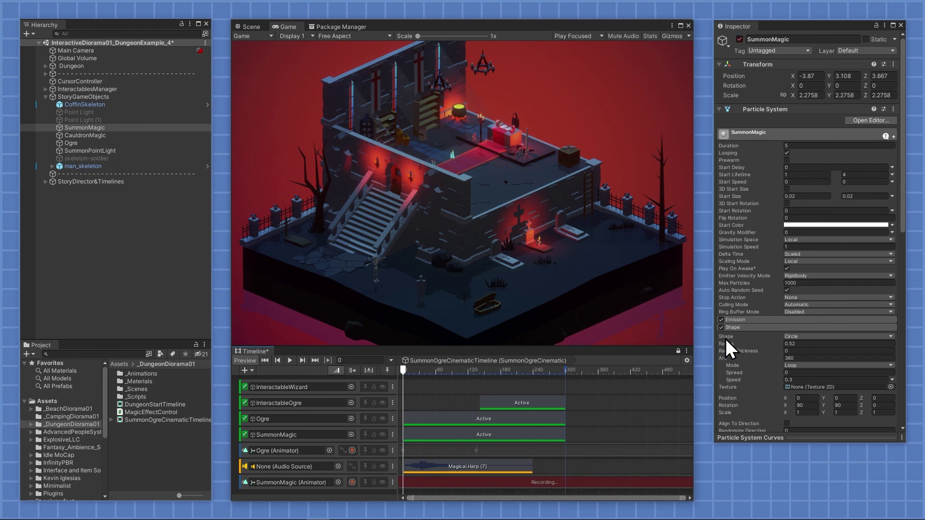
Record SummonMagic's Shape radius as 1 at frame 0 and 0.1 at frame 141, and end the recording
left_click(798, 343)
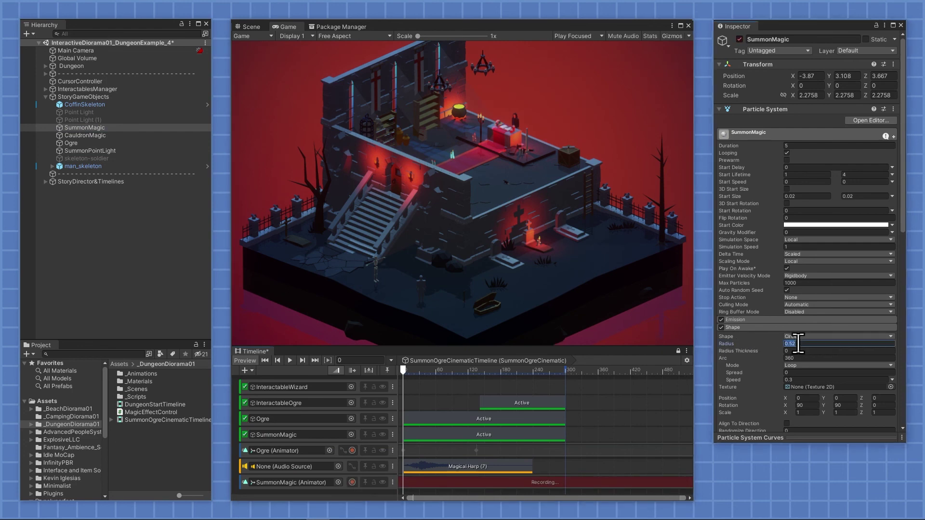
type("2")
left_click_drag(406, 369, 481, 368)
left_click(801, 344)
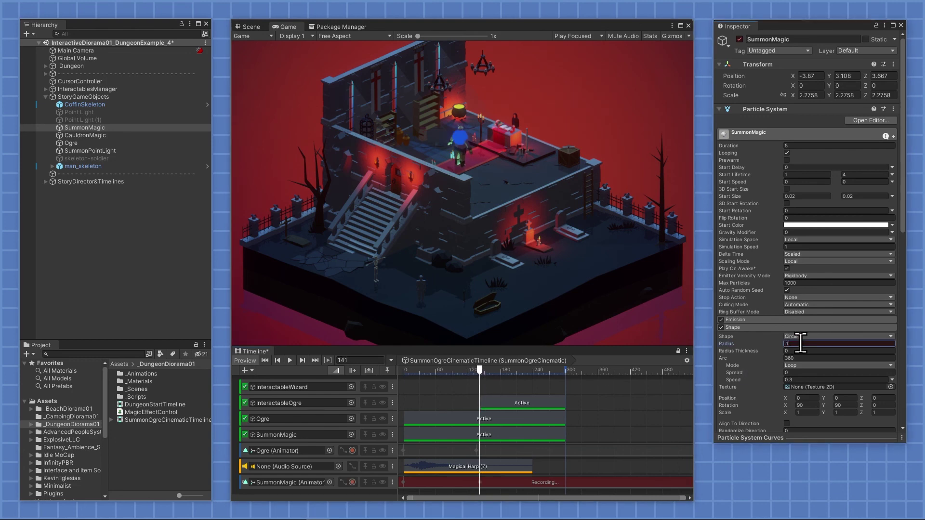
type("0.1")
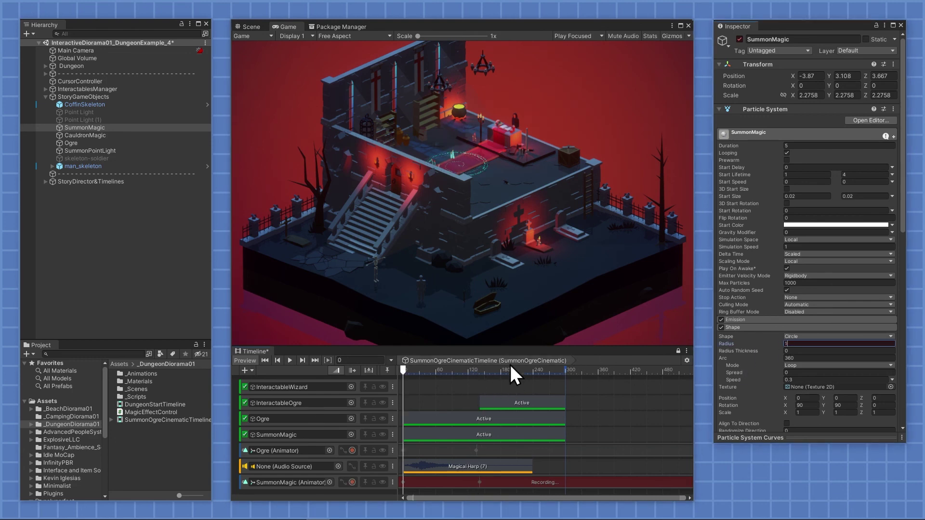
left_click_drag(406, 370, 481, 358)
key("shift+comma")
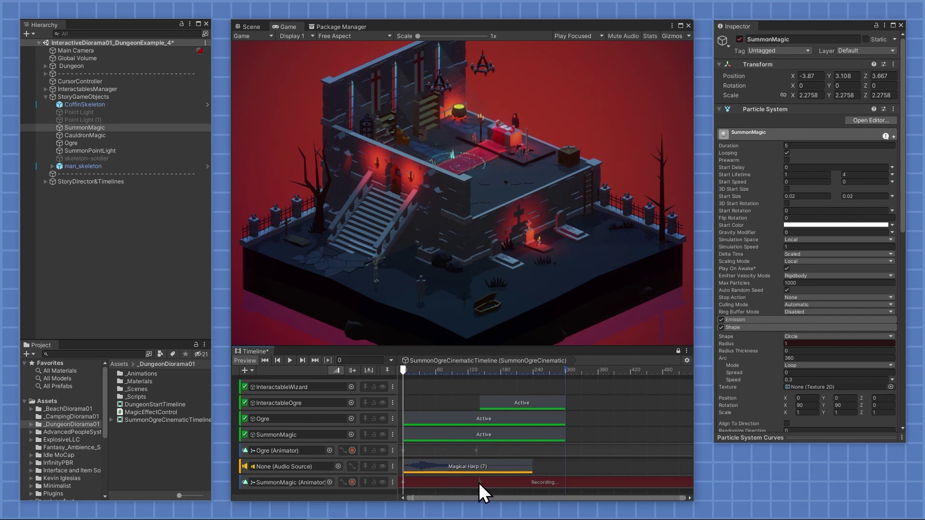
left_click(352, 482)
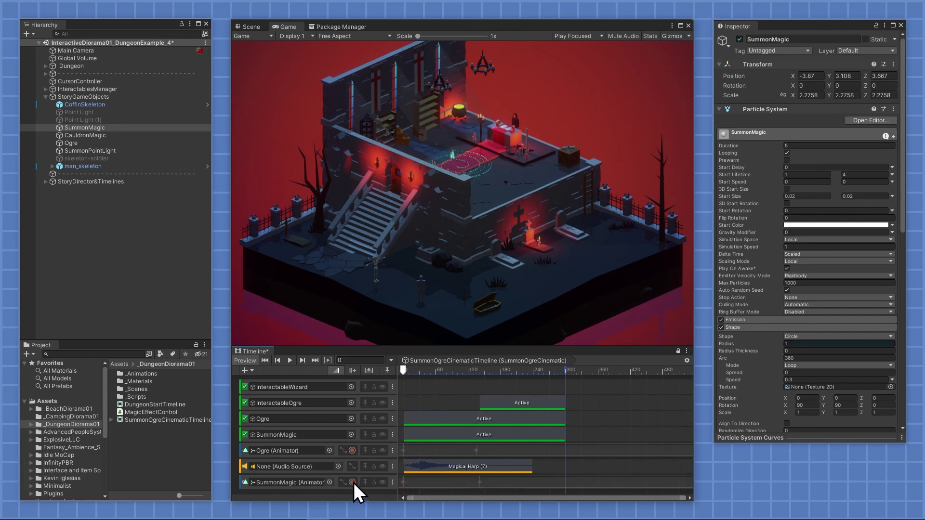
Edit SummonMagic's recorded animation so its final radius keyframe sits at about frame 60
left_click(393, 482)
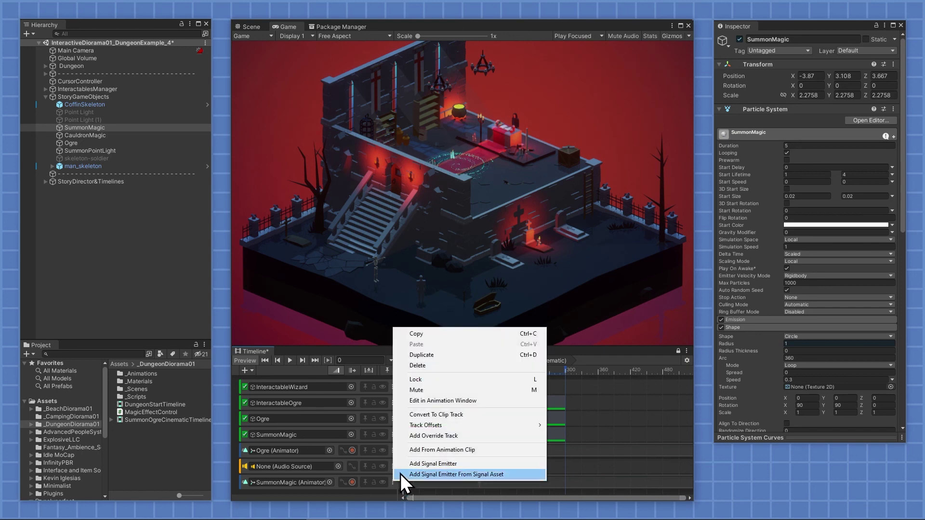
left_click(457, 401)
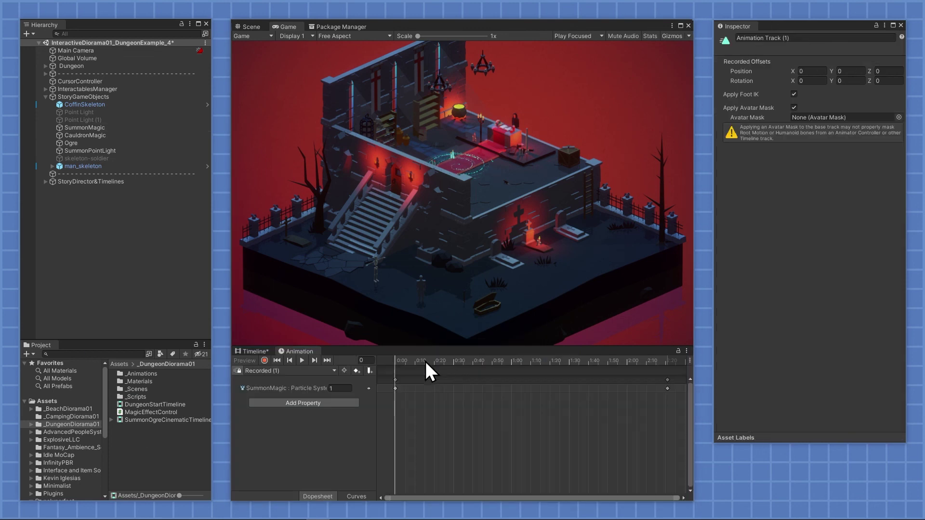
left_click_drag(518, 386, 478, 392)
left_click_drag(414, 361, 394, 381)
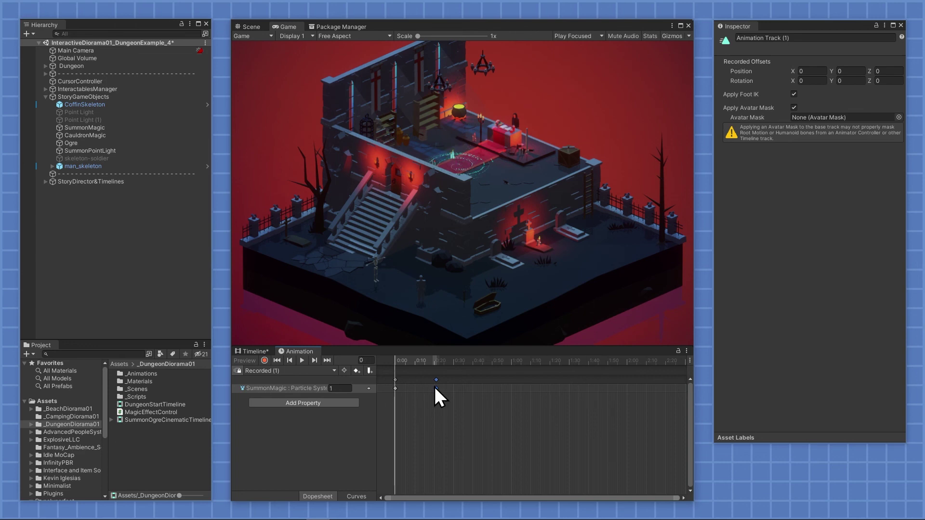
left_click(255, 352)
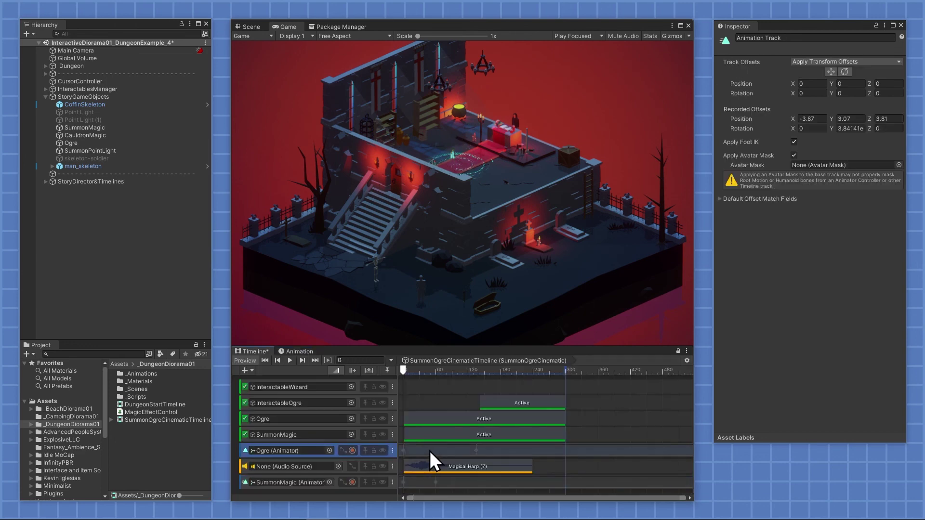
Move Ogre's starting position and rotation keyframes to 1:00 and its ending keyframes to just past 2:20
right_click(395, 447)
left_click(444, 368)
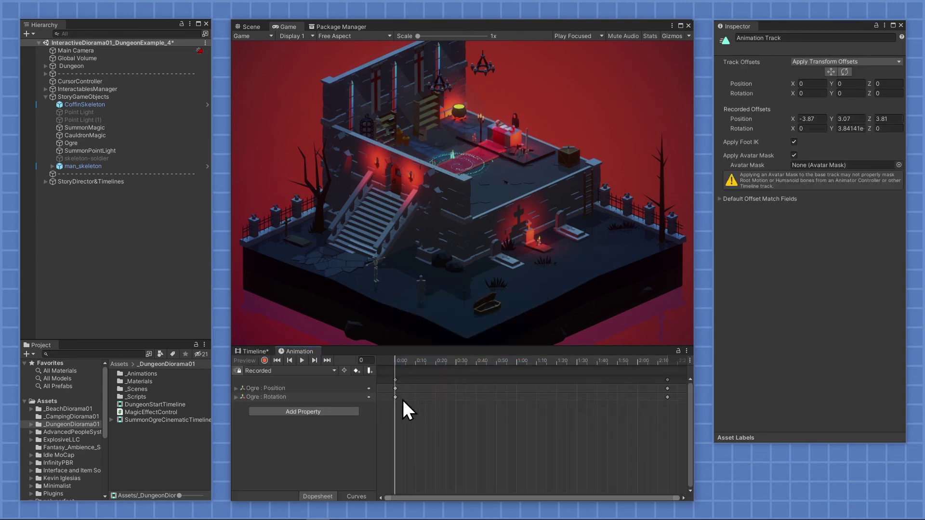
left_click_drag(398, 397, 517, 392)
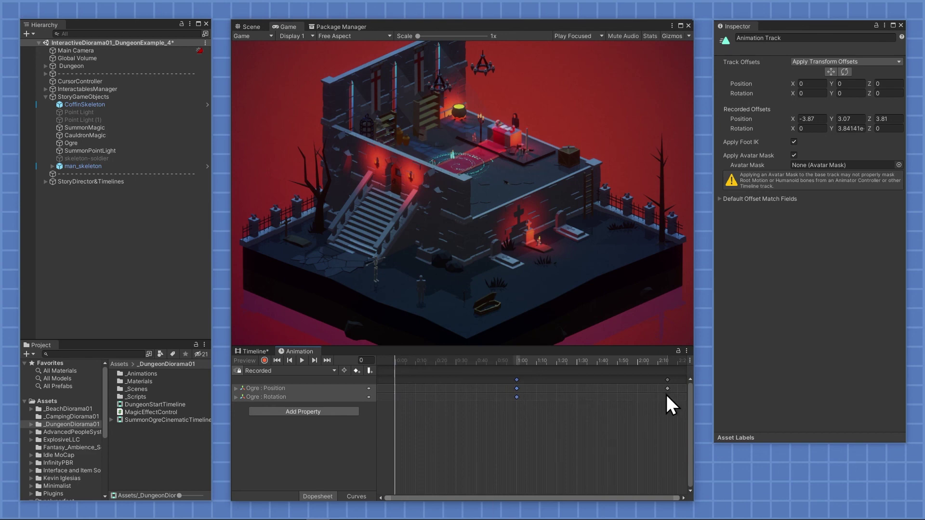
left_click(667, 395)
left_click_drag(667, 392, 685, 391)
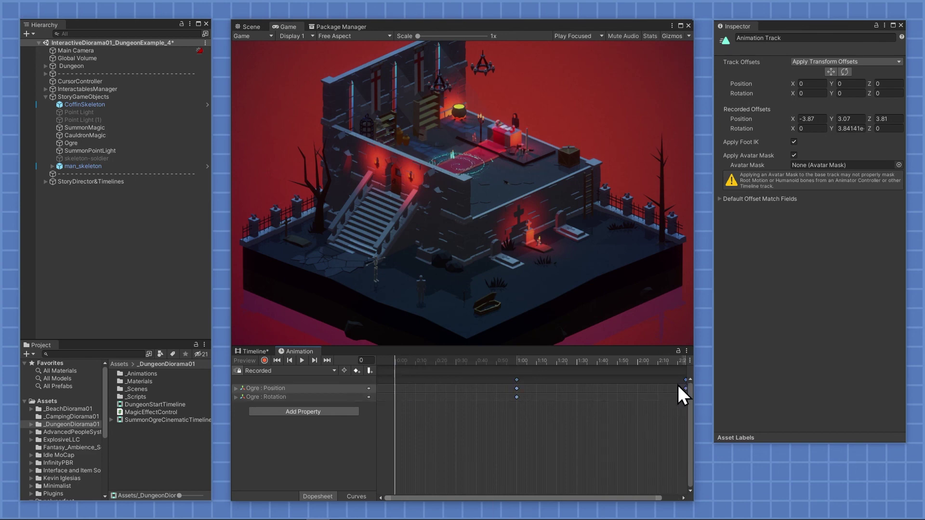
left_click(252, 351)
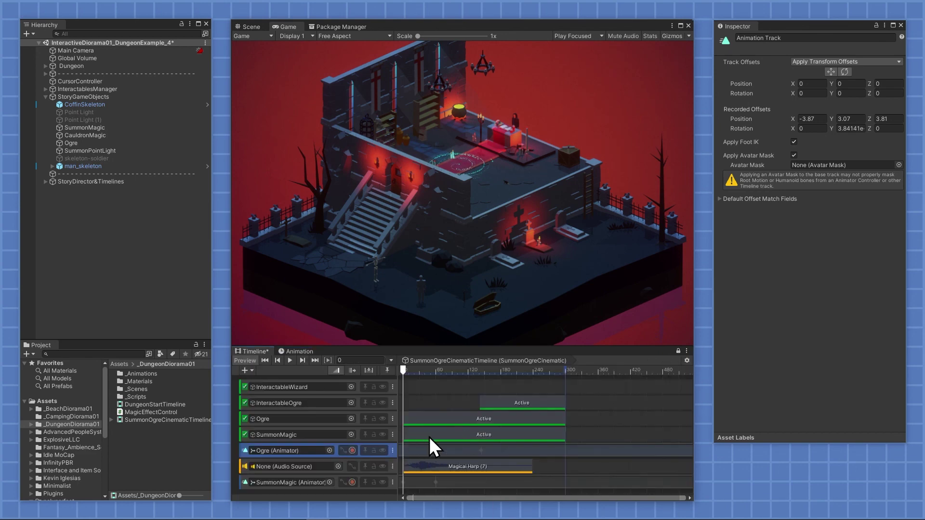
Adjust Ogre's activation clip to start at about frame 60 and end at frame 300
left_click_drag(438, 421, 471, 418)
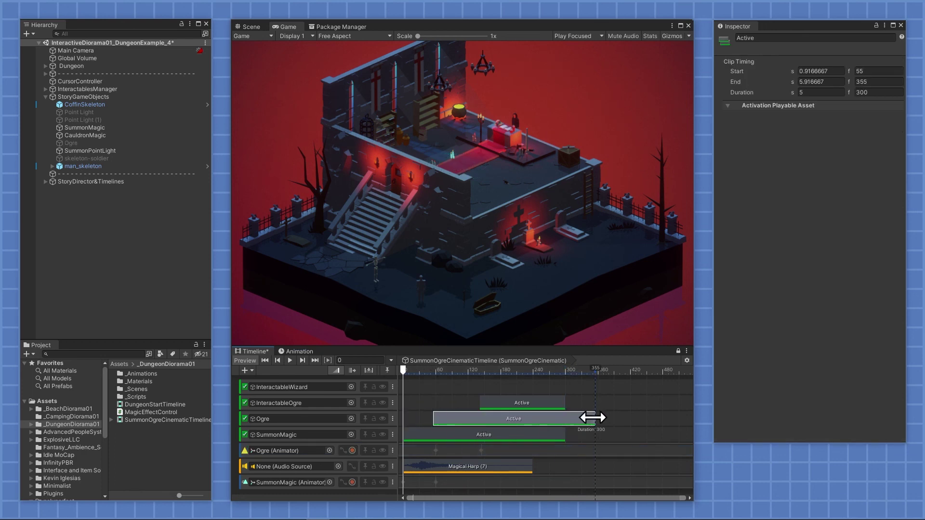
left_click_drag(593, 418, 565, 419)
left_click_drag(434, 419, 435, 419)
Run the scene in play mode and trigger the wizard to test the retimed ogre cinematic
key("ctrl+p")
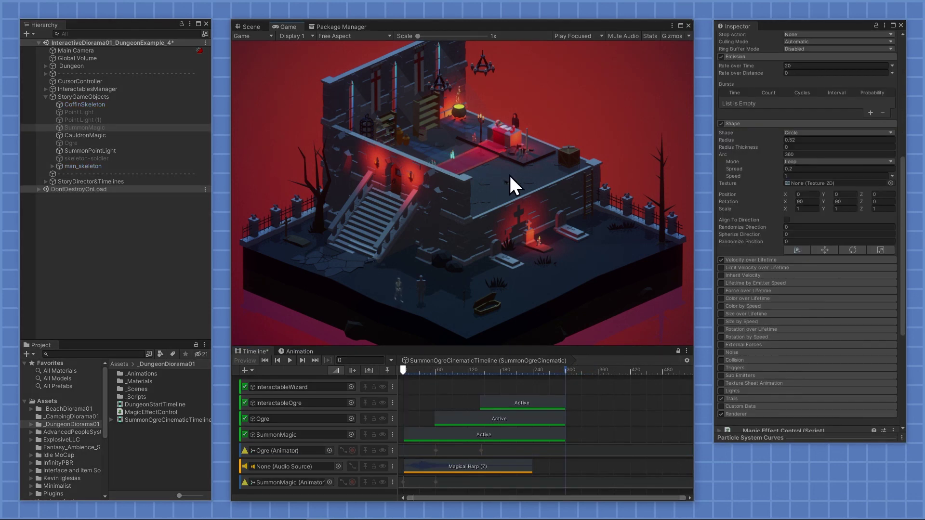
left_click(518, 126)
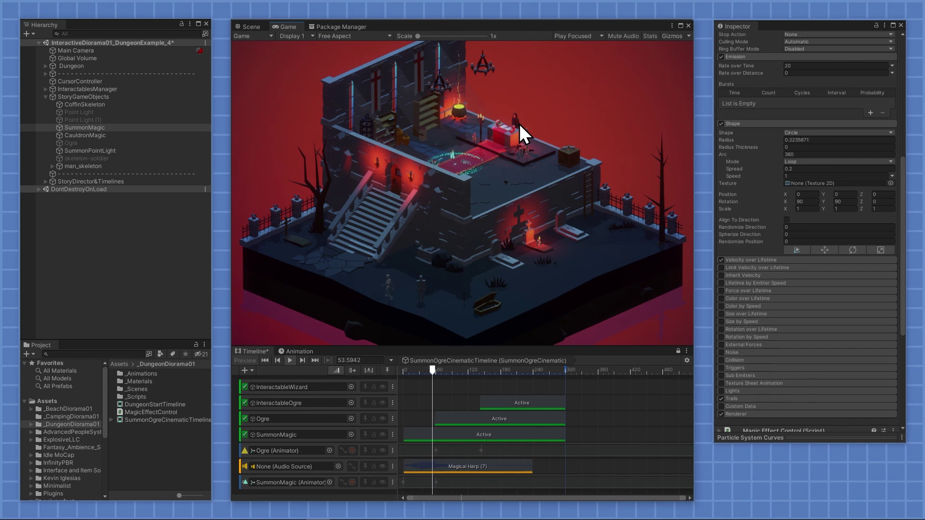